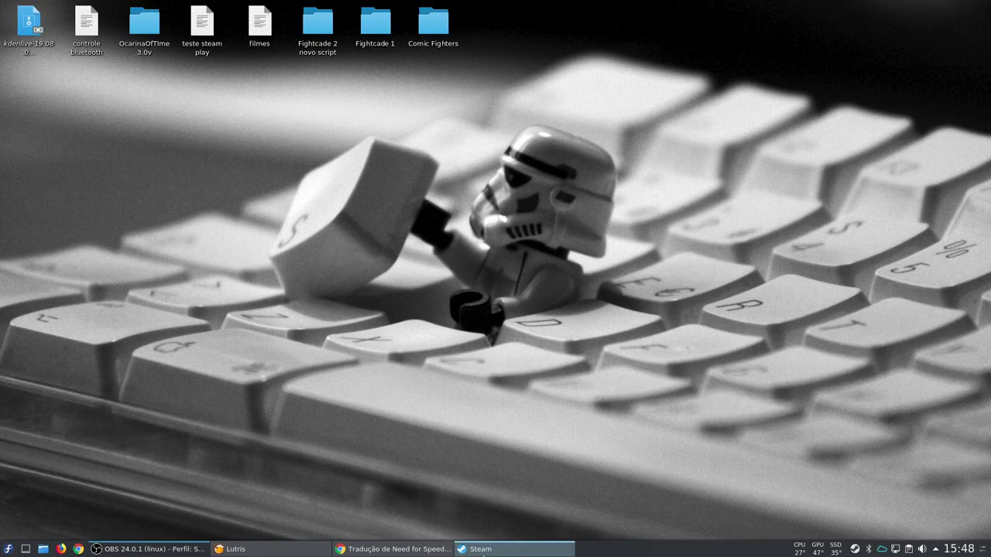
Look over the installed games in the Steam library and in Lutris, minimizing each window after viewing it
click(480, 549)
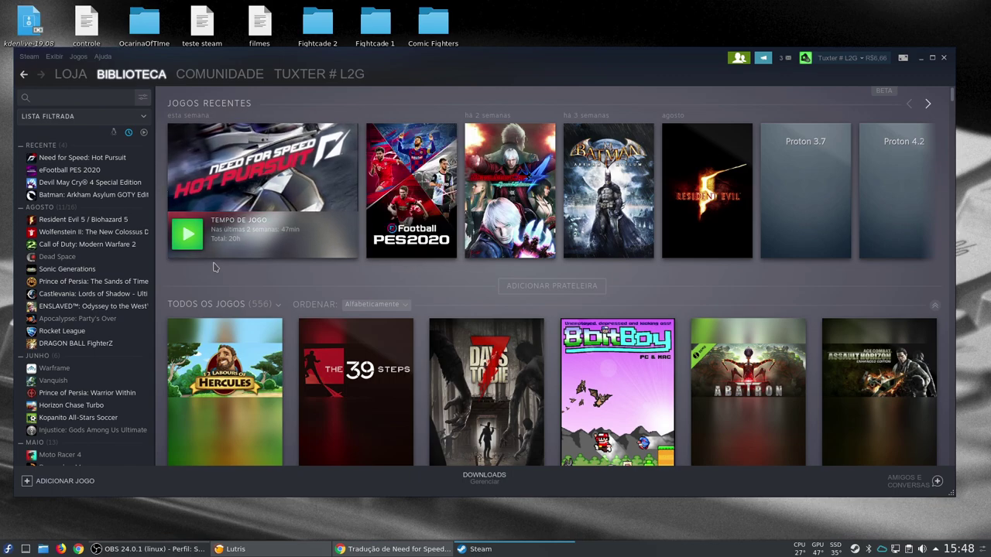
click(922, 59)
click(232, 549)
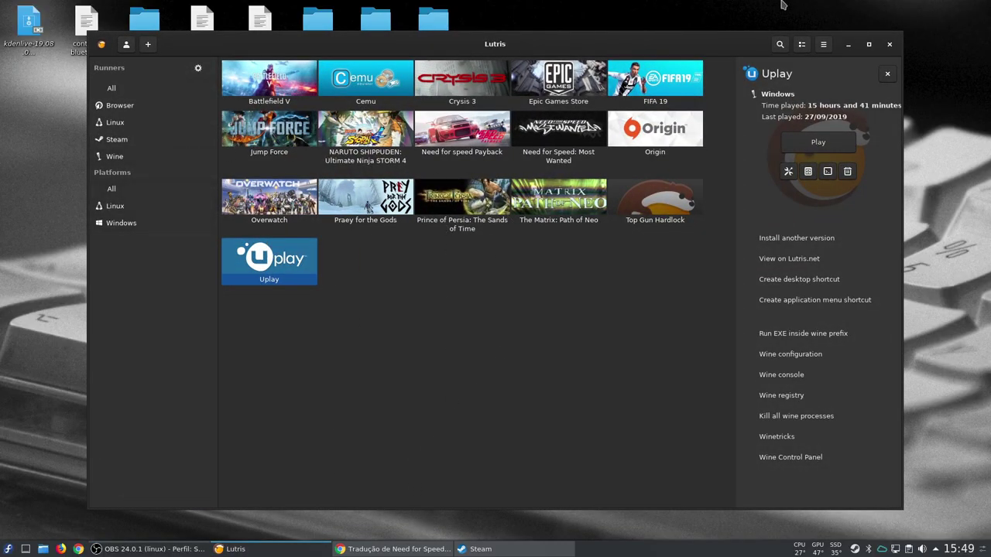
click(849, 45)
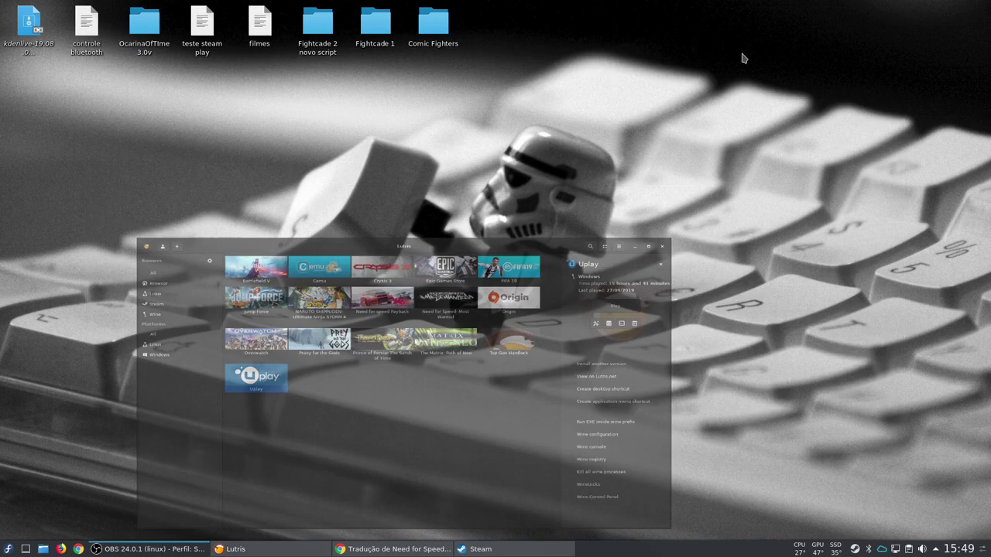
Switch to Chrome, review the GameVicio page for the Need for Speed: Hot Pursuit (2010) Brazilian Portuguese translation, and minimize the browser
click(408, 551)
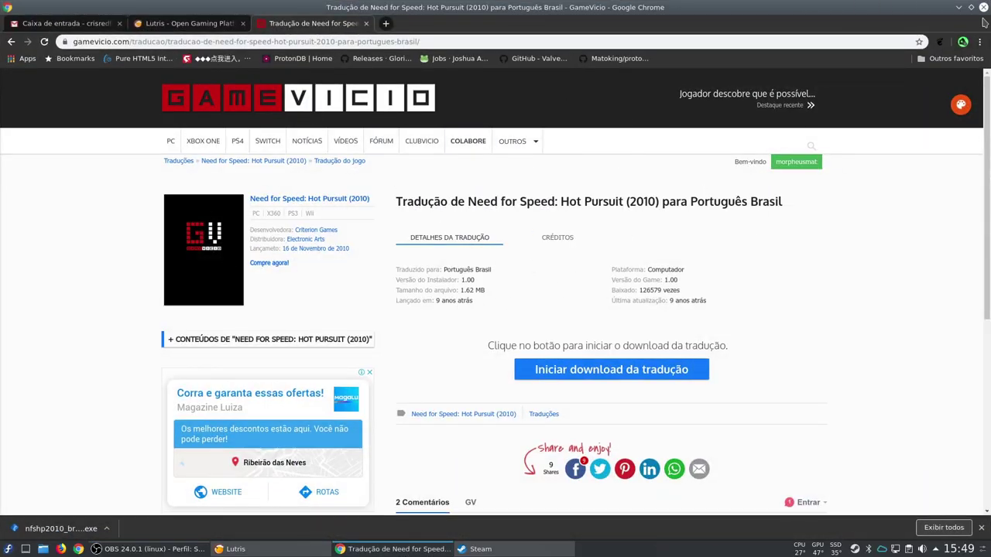
scroll(774, 294, down, 5)
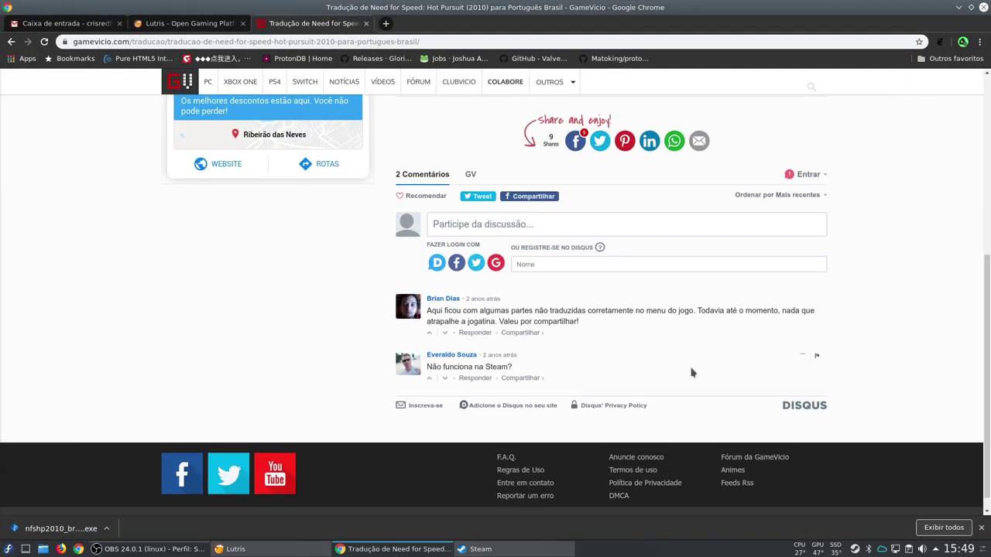
click(958, 6)
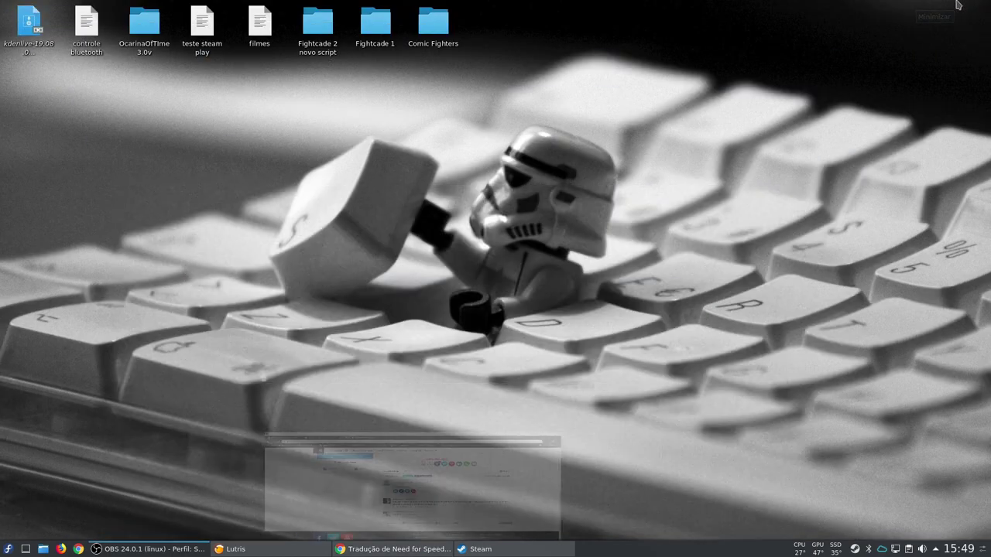
click(43, 549)
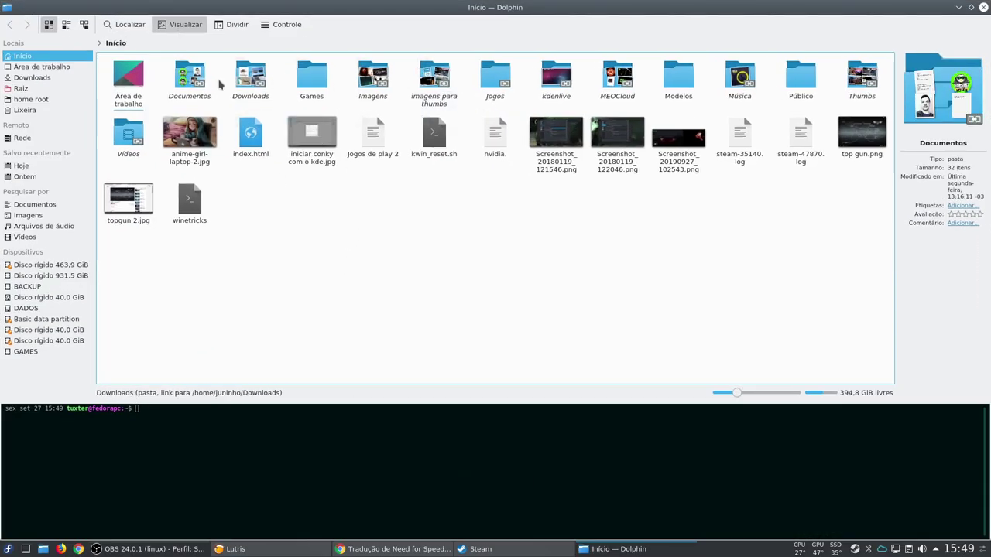
click(251, 77)
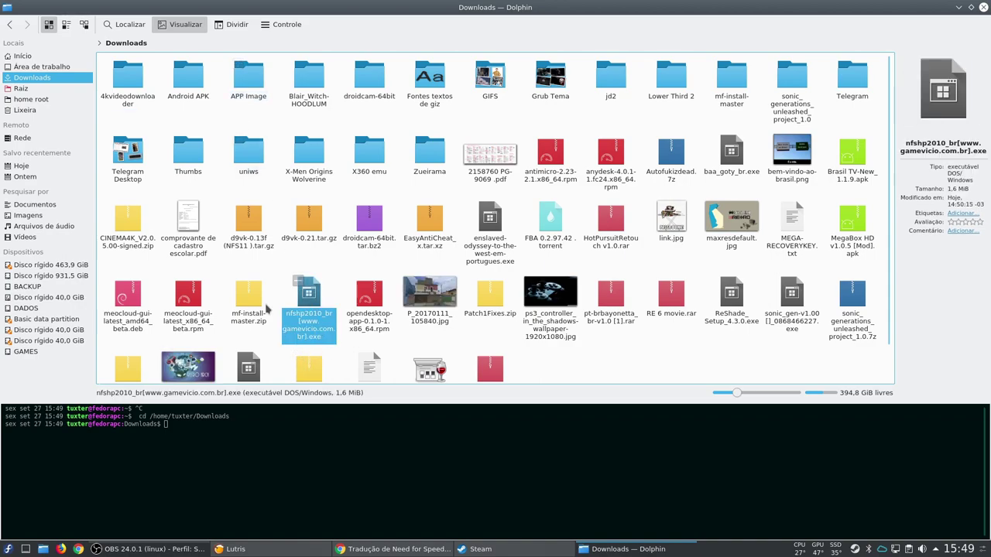
click(312, 323)
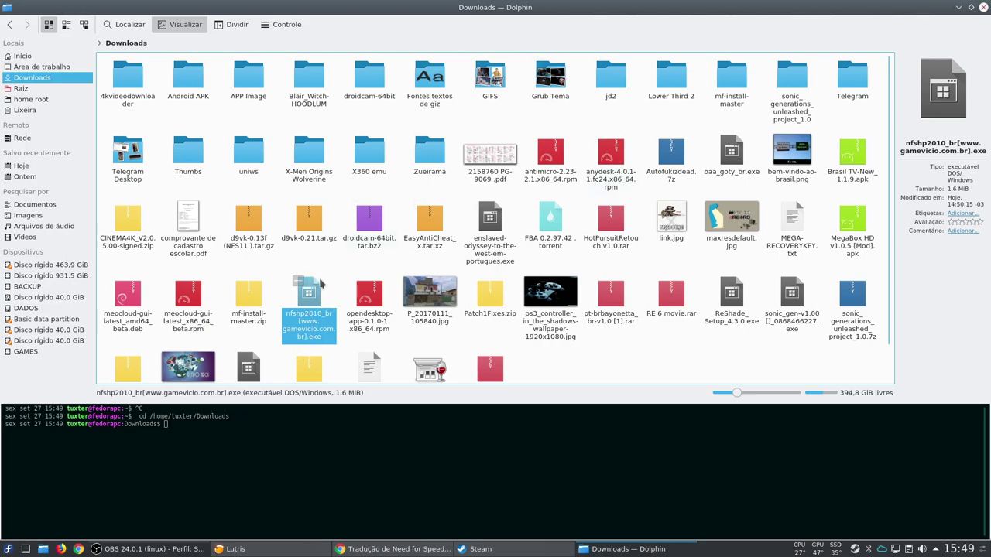
click(958, 7)
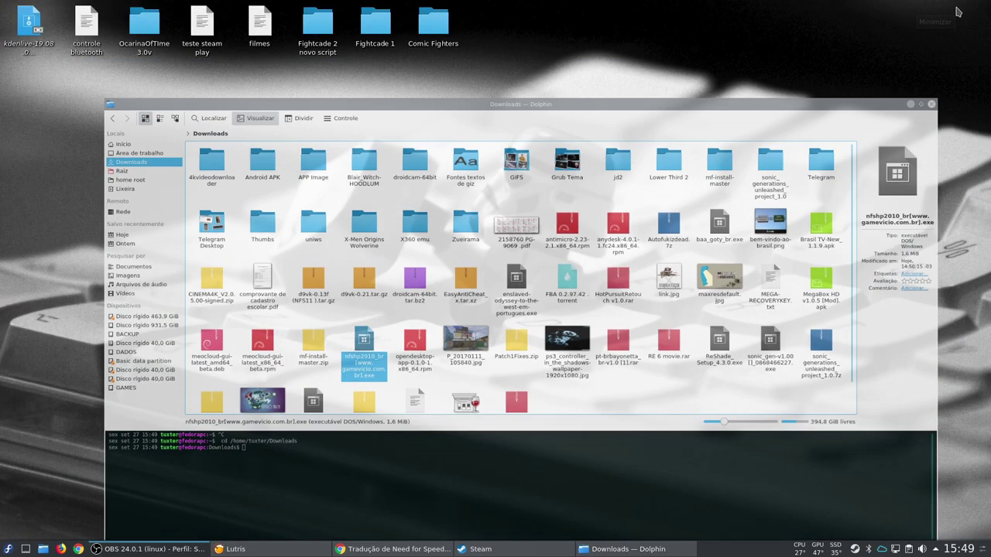
click(220, 549)
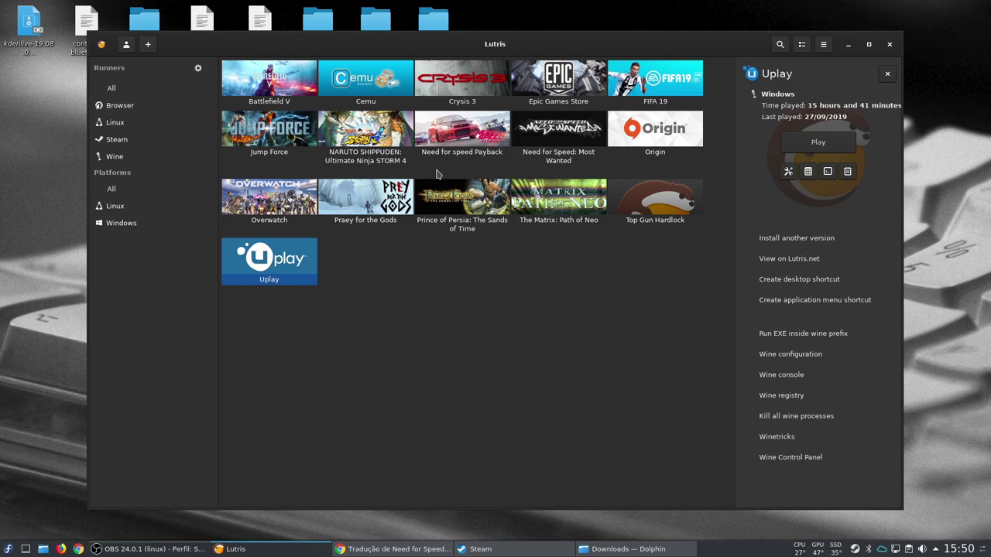
right_click(290, 283)
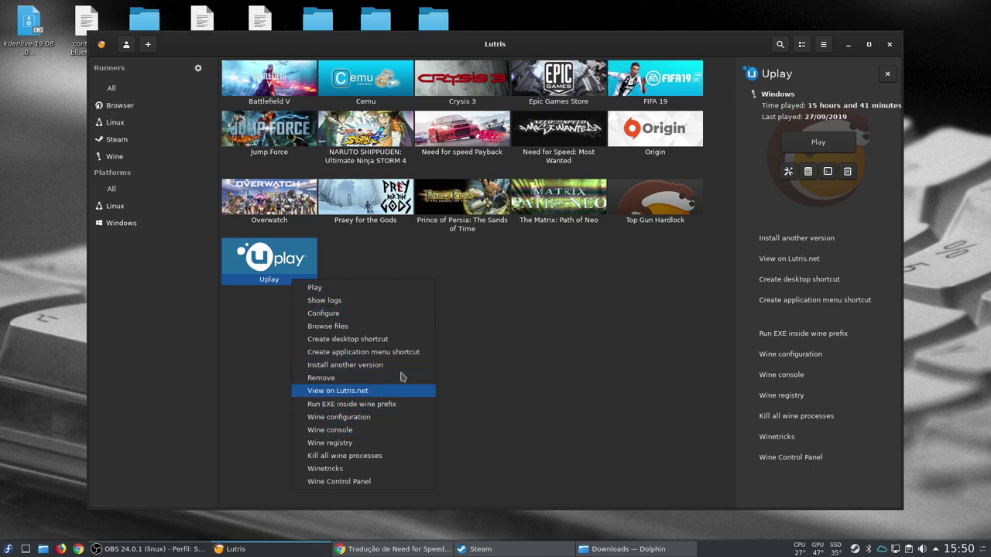
click(608, 318)
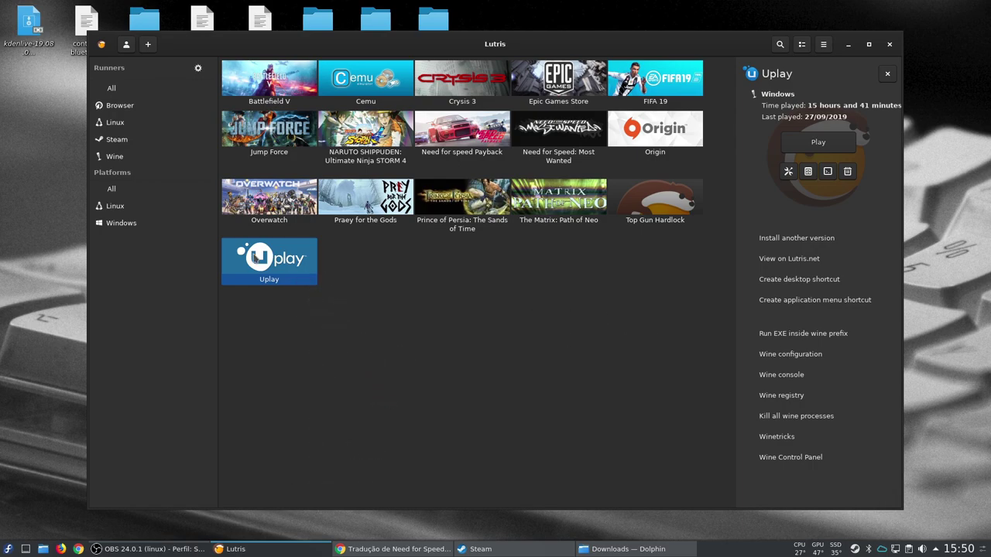
right_click(275, 255)
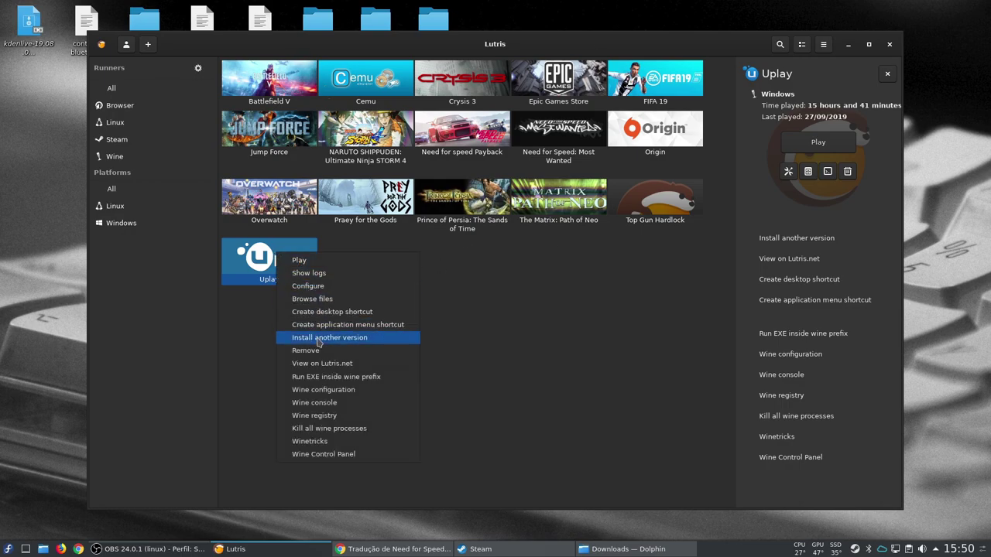
click(337, 377)
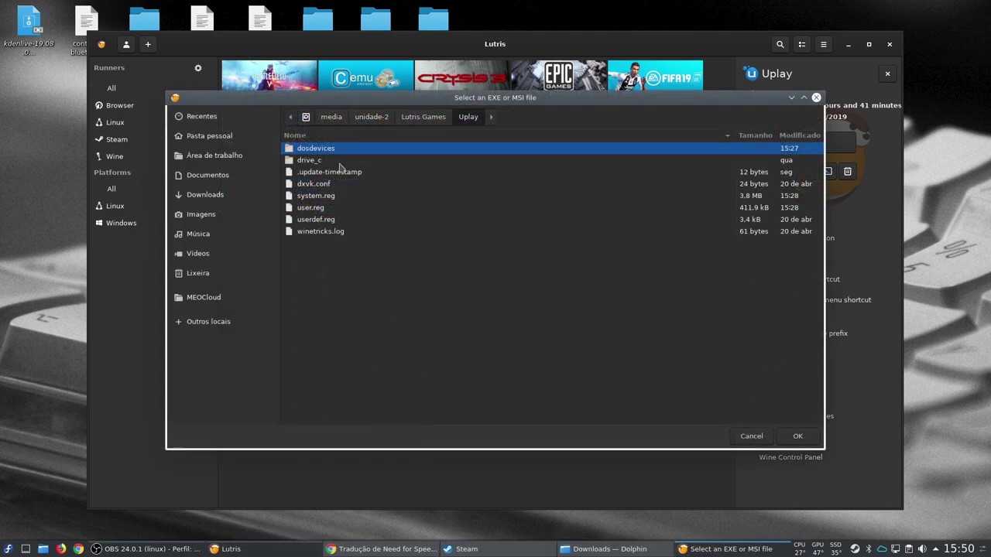
click(221, 199)
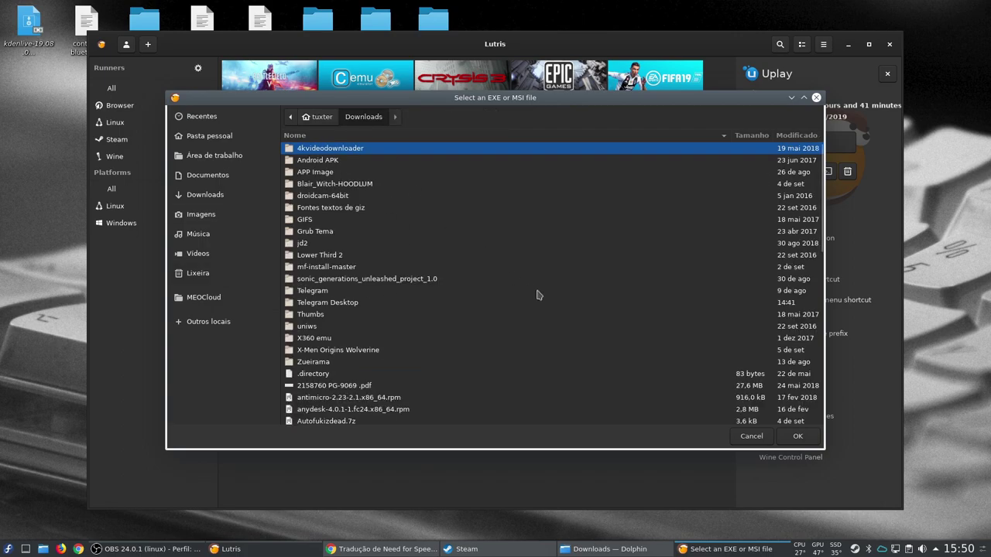
scroll(537, 293, down, 5)
double_click(356, 317)
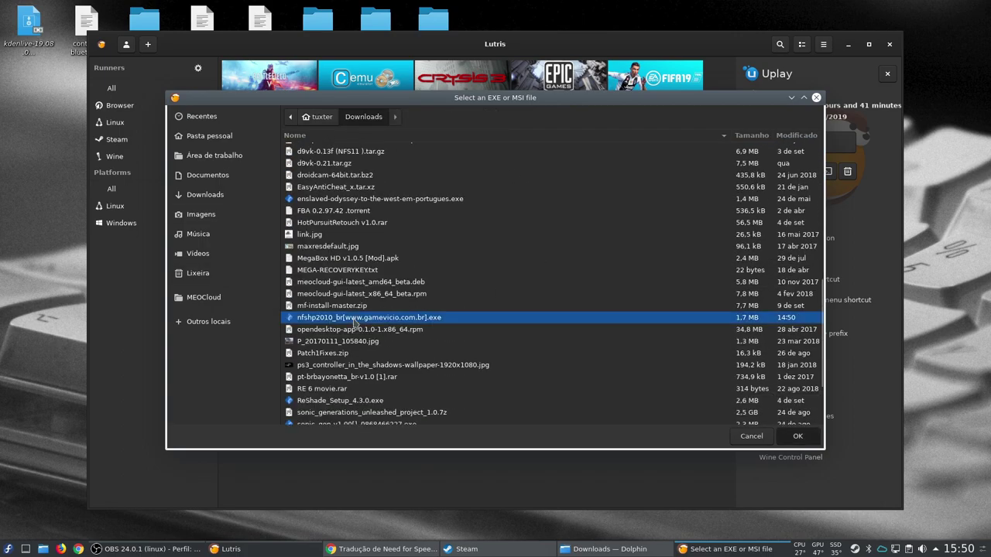
click(848, 44)
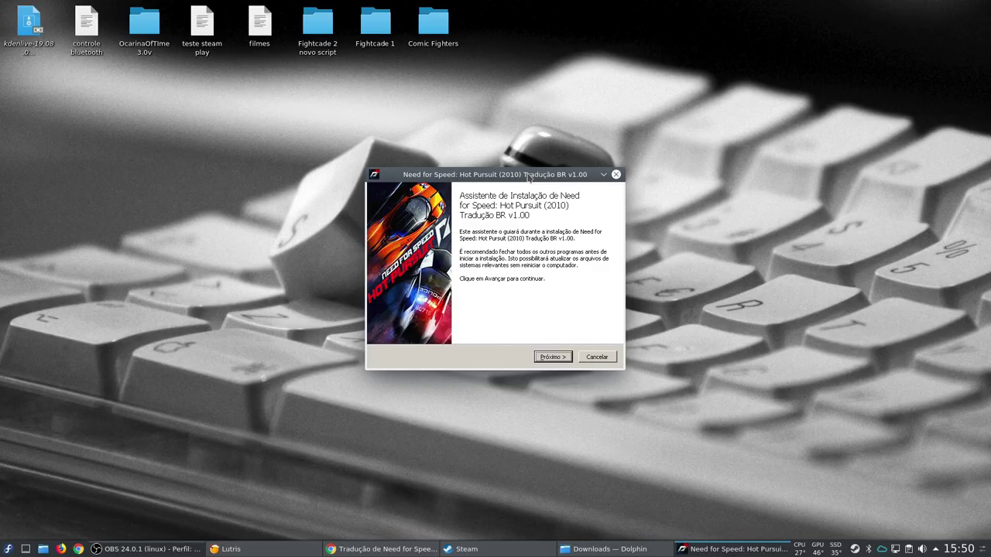
Advance the translation installer past its welcome, credits and licence, and technical notes pages, checking the supported game version
drag(528, 177, 522, 163)
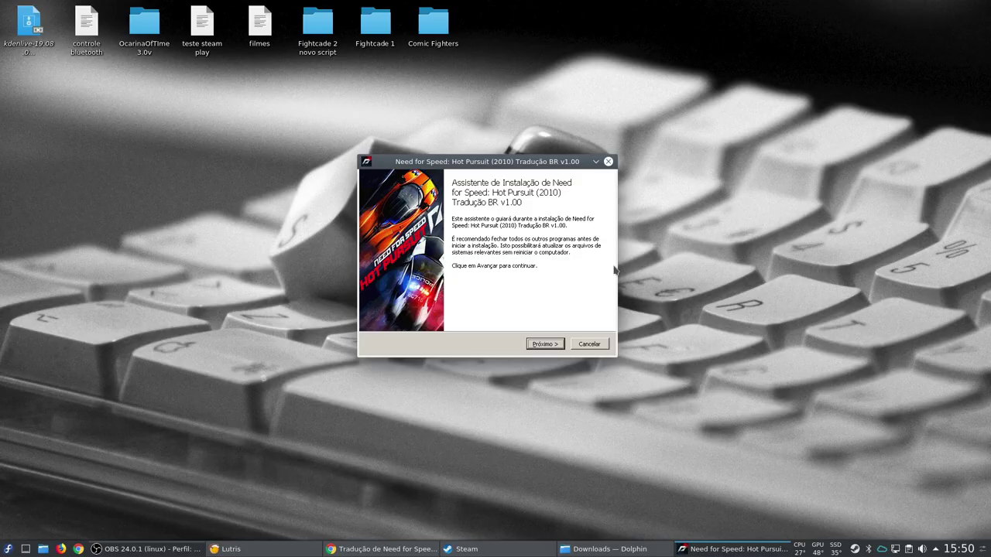
click(552, 344)
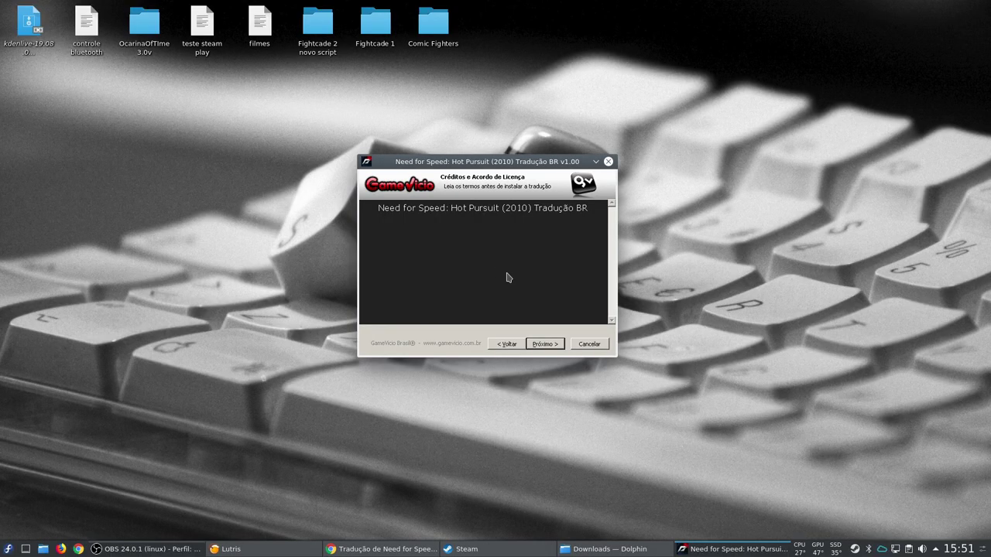
click(559, 344)
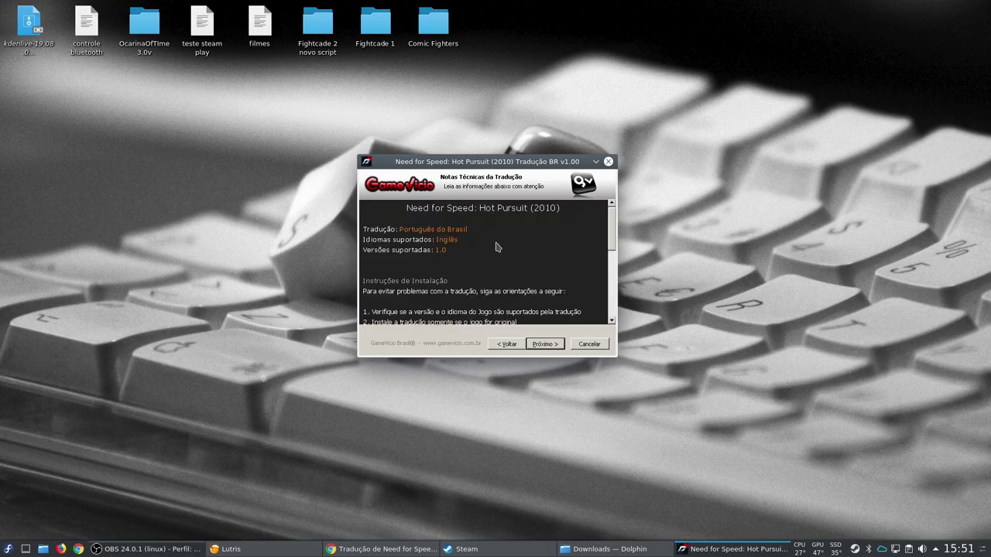
drag(458, 250, 367, 248)
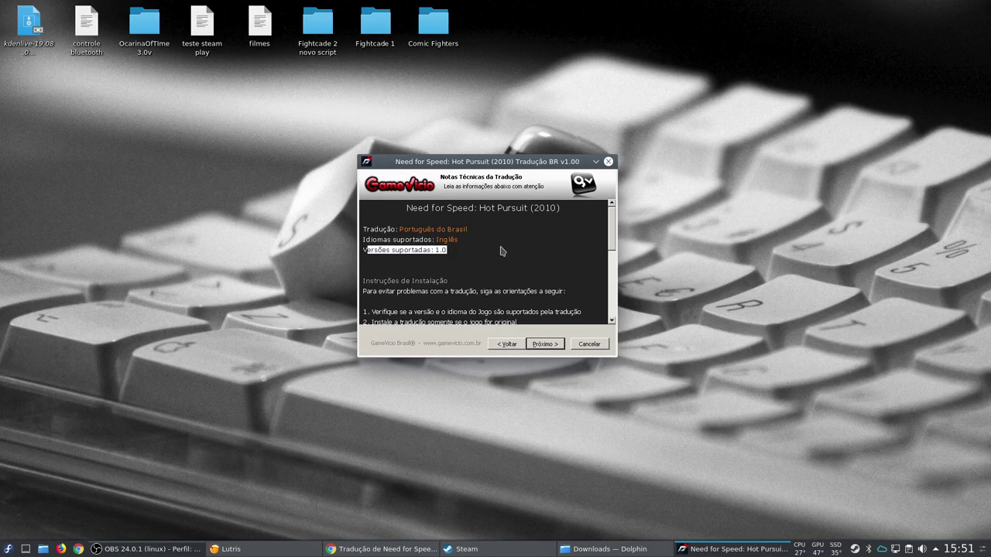
click(499, 251)
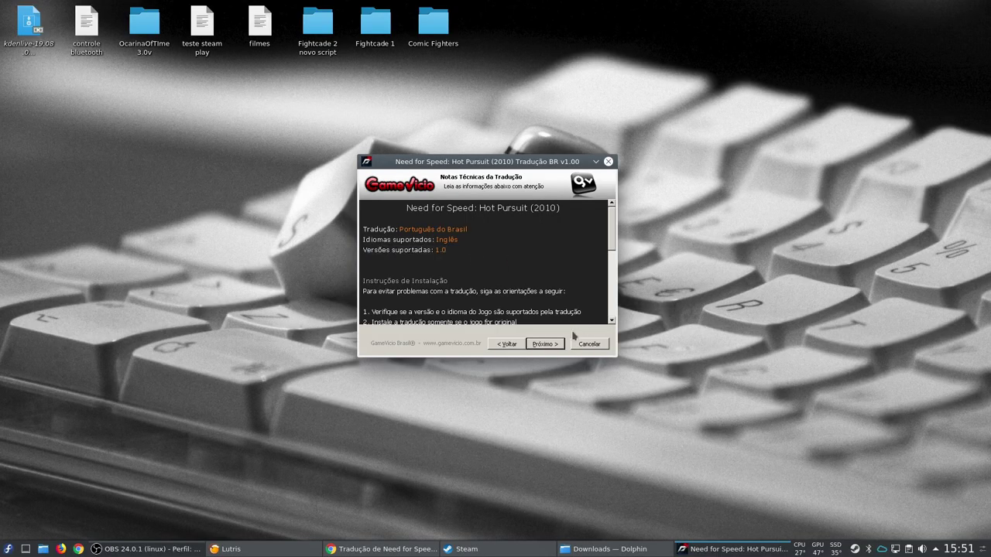
click(544, 345)
Open the installer's file chooser for NFS11.exe and browse from the root directory through home to the personal home folder
click(499, 288)
click(390, 248)
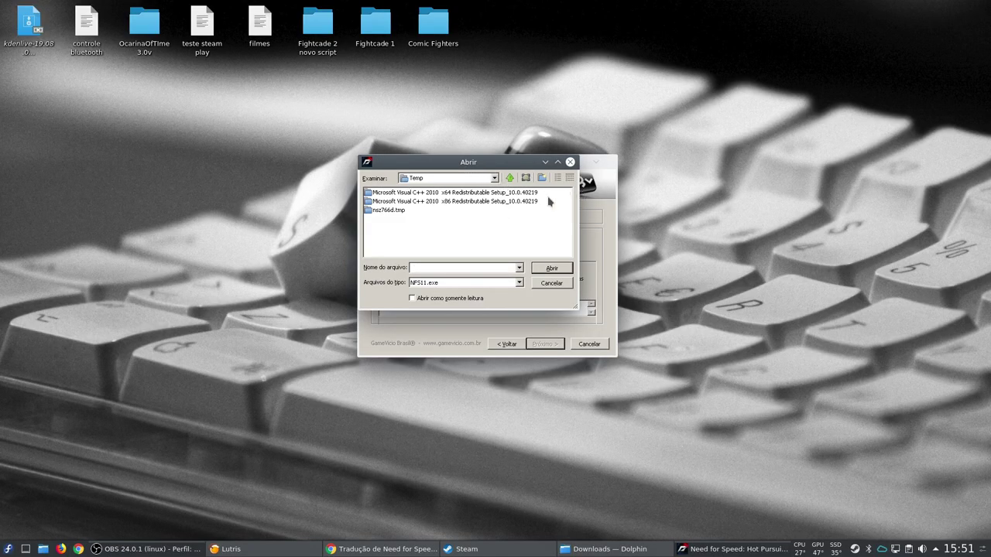
click(496, 179)
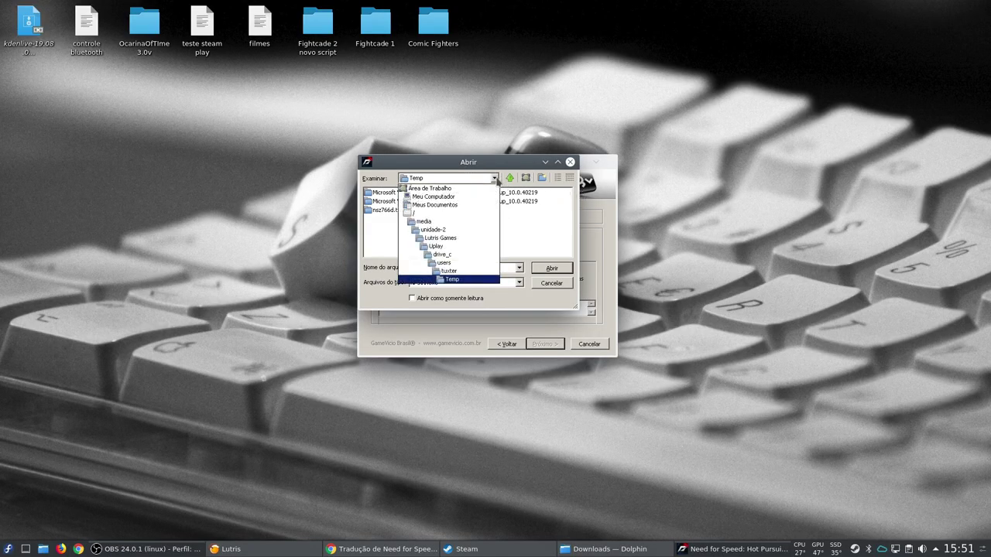
click(474, 214)
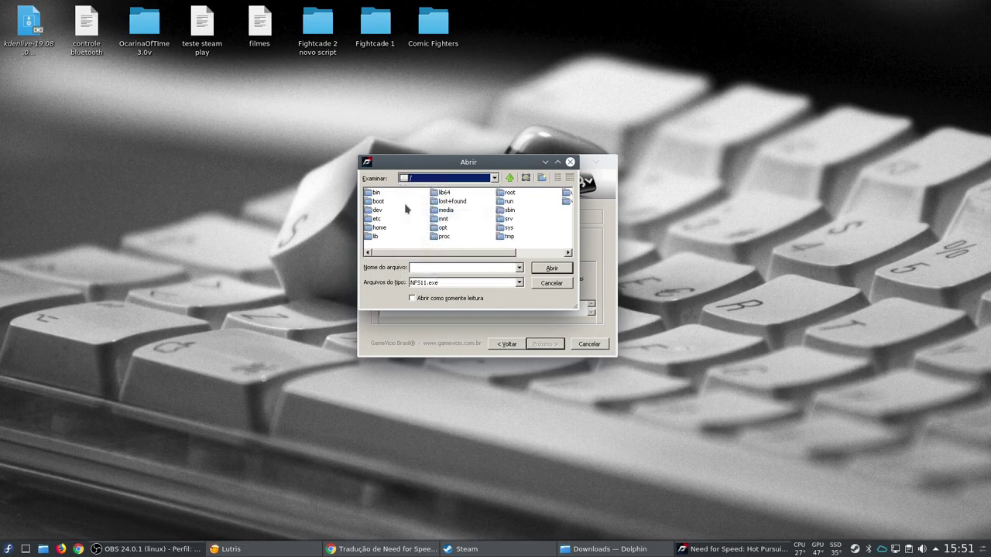
double_click(378, 229)
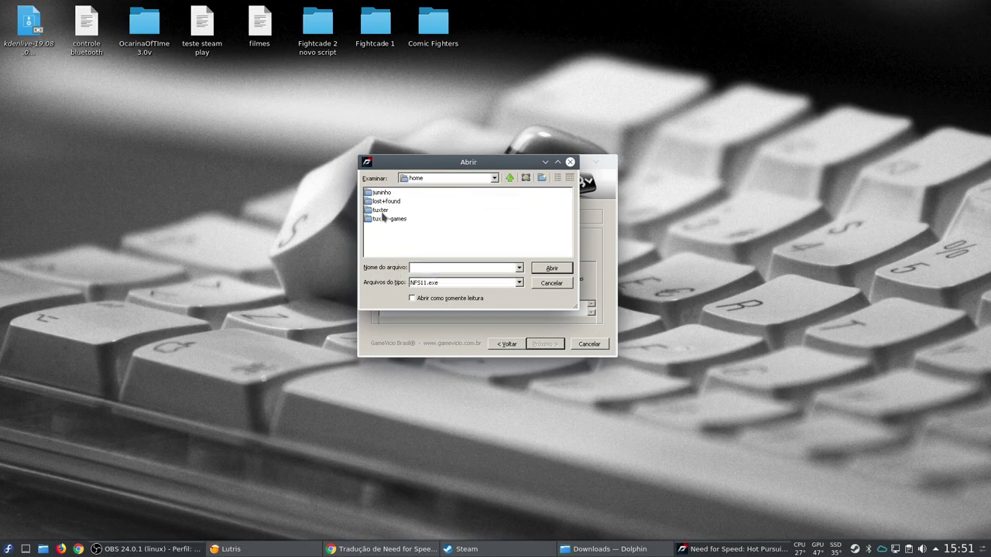
double_click(381, 211)
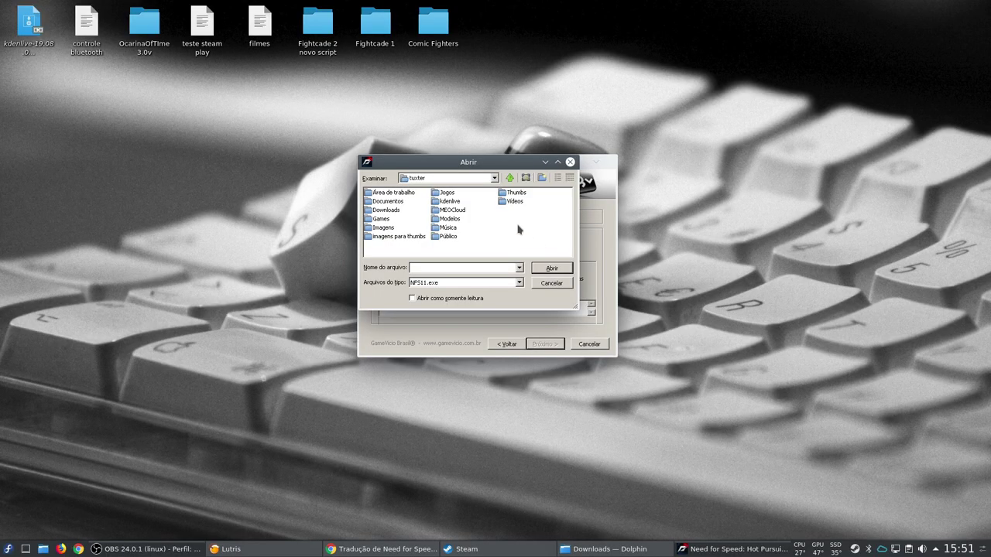
Switch to Dolphin, show the hidden files in the home folder, and open .Jogos Steam to inspect its common and compatdata folders
click(604, 549)
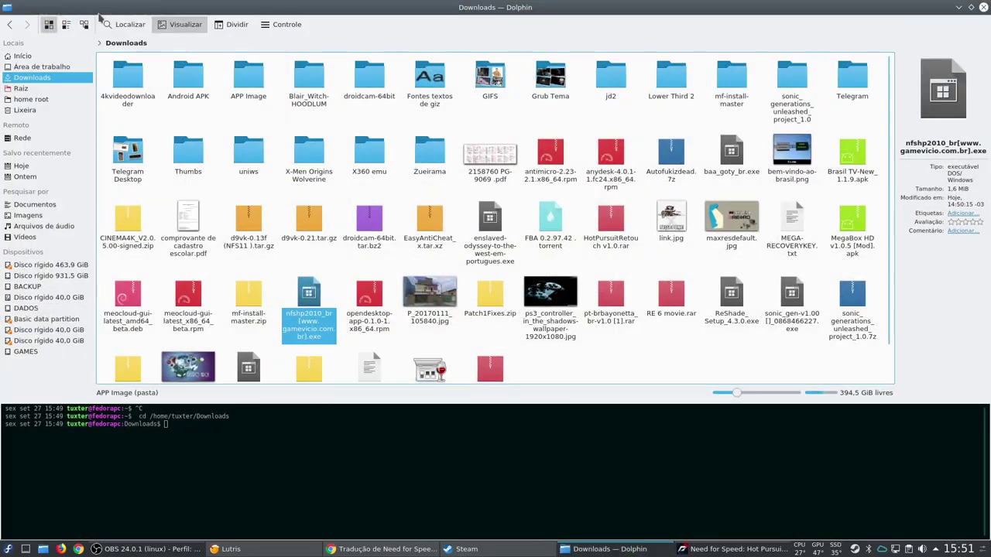
click(24, 55)
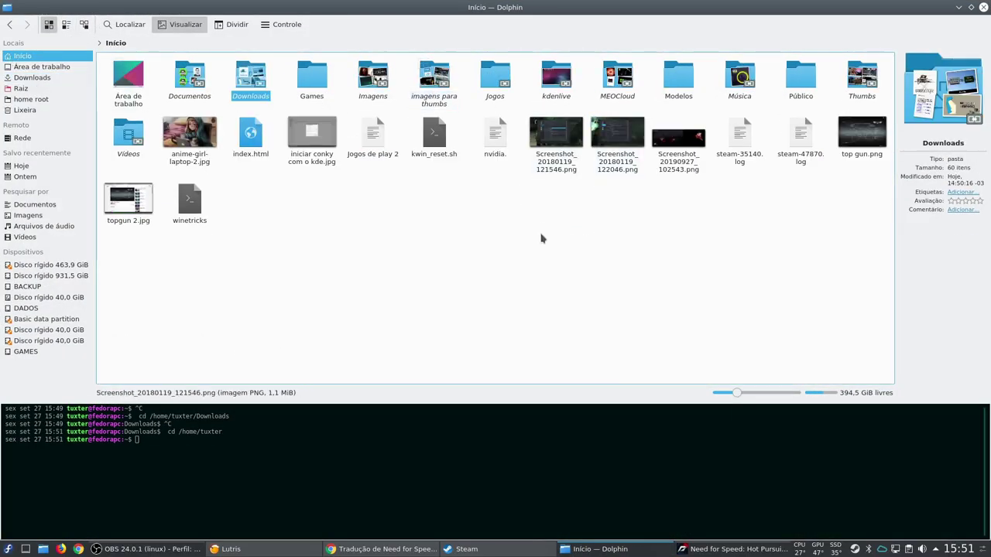
key(ctrl+h)
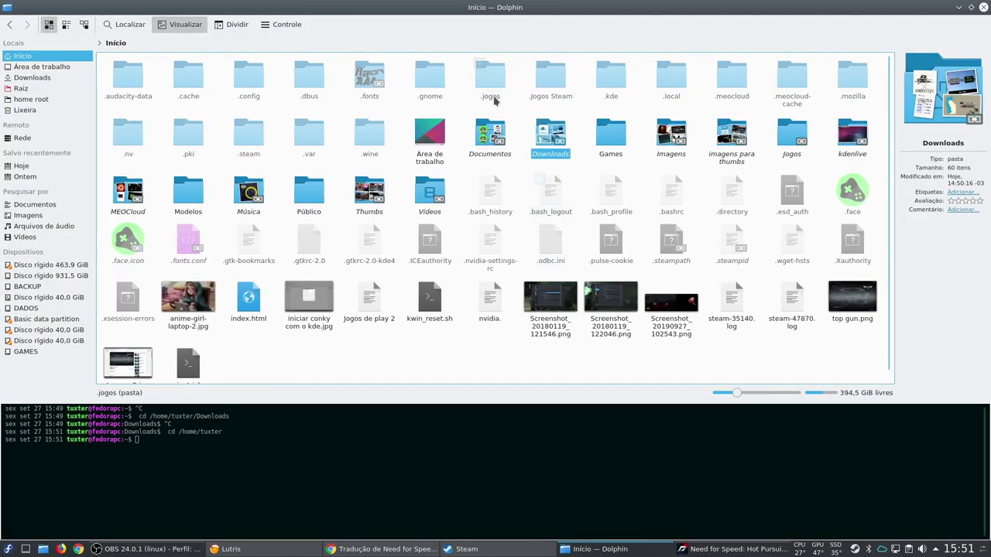
click(561, 101)
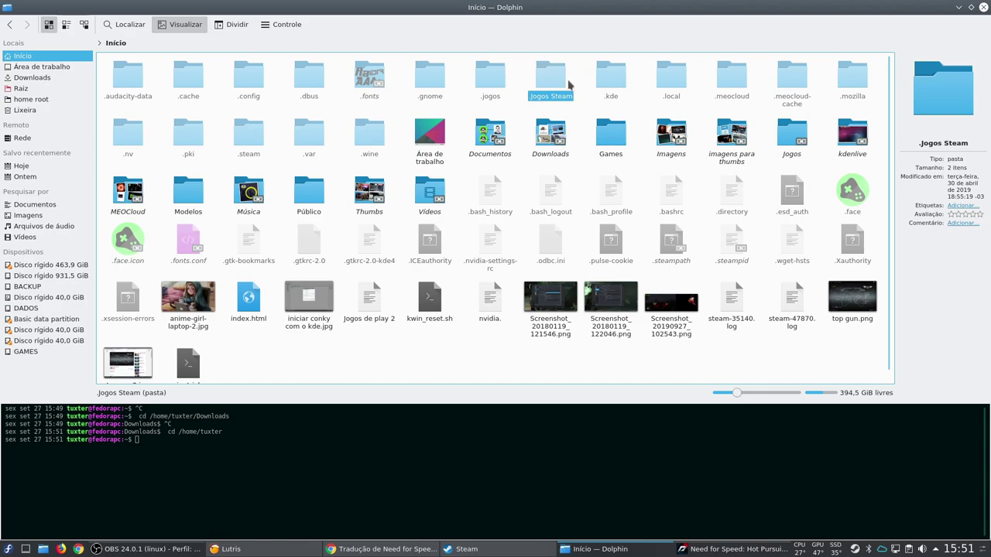
click(580, 83)
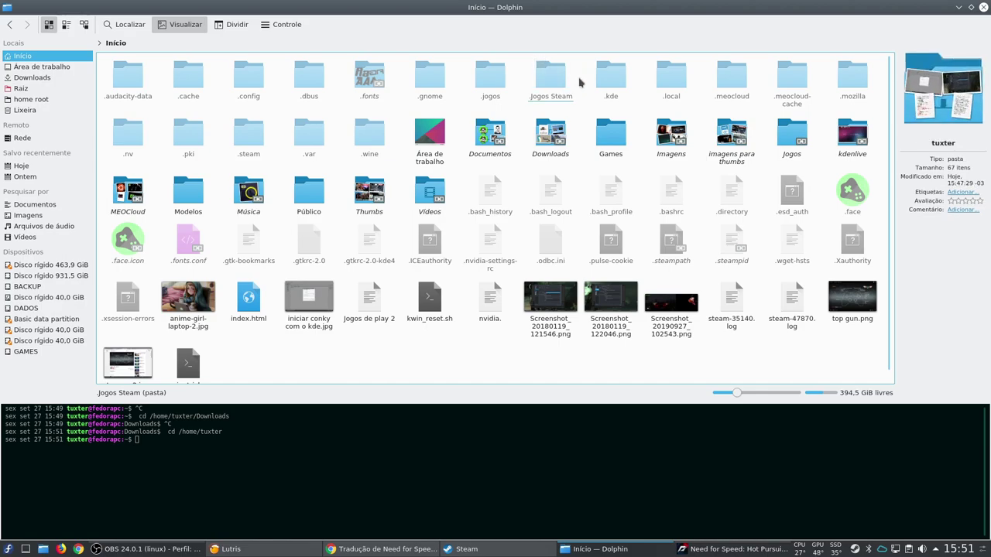
click(561, 85)
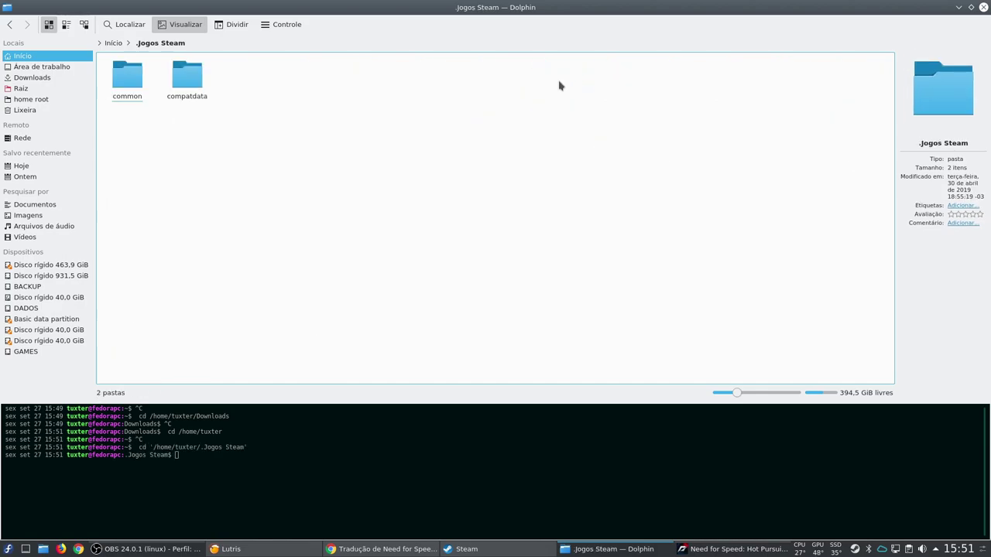
drag(110, 124, 209, 67)
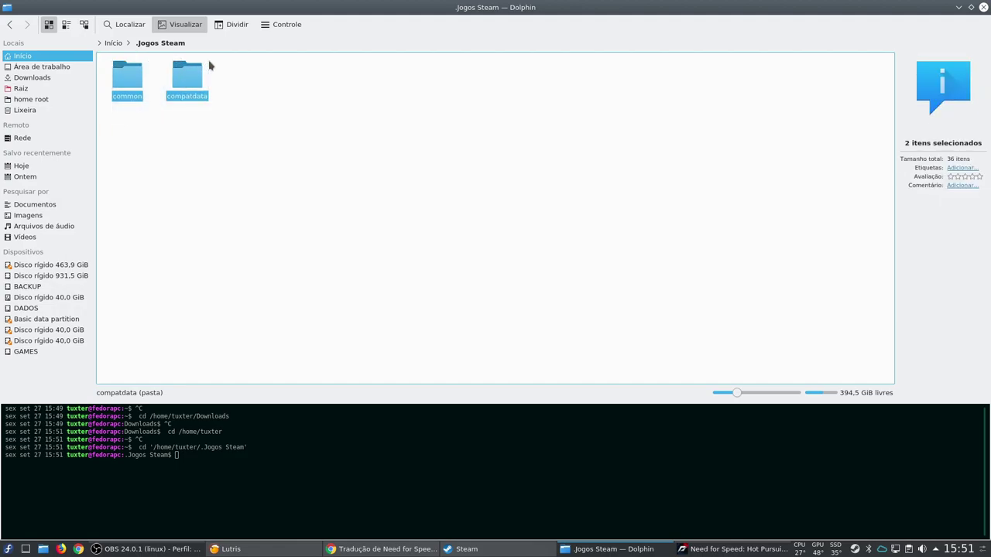
Go back to the home folder in Dolphin, open the .steam folder to inspect its contents, and return to the home folder
click(960, 8)
click(582, 549)
key(BackSpace)
click(256, 150)
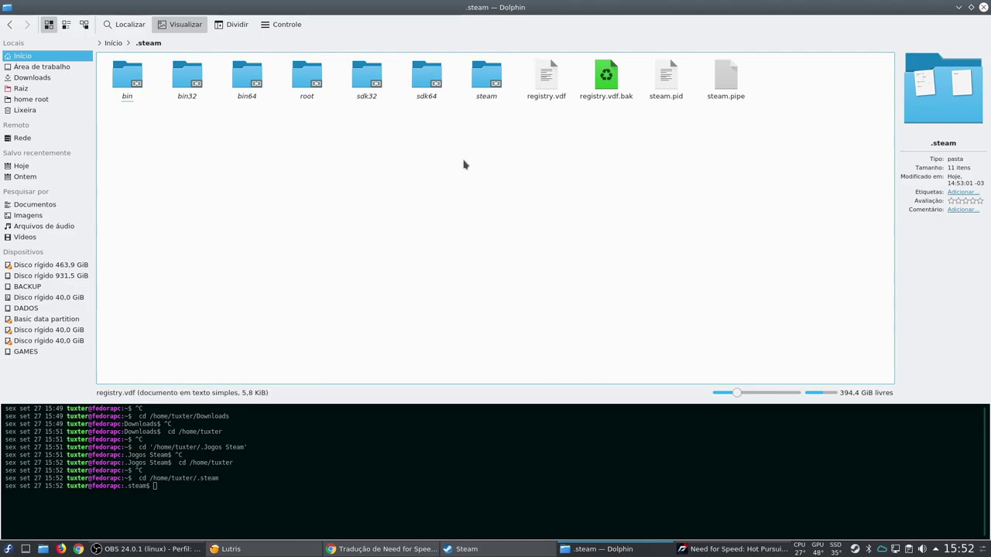
key(BackSpace)
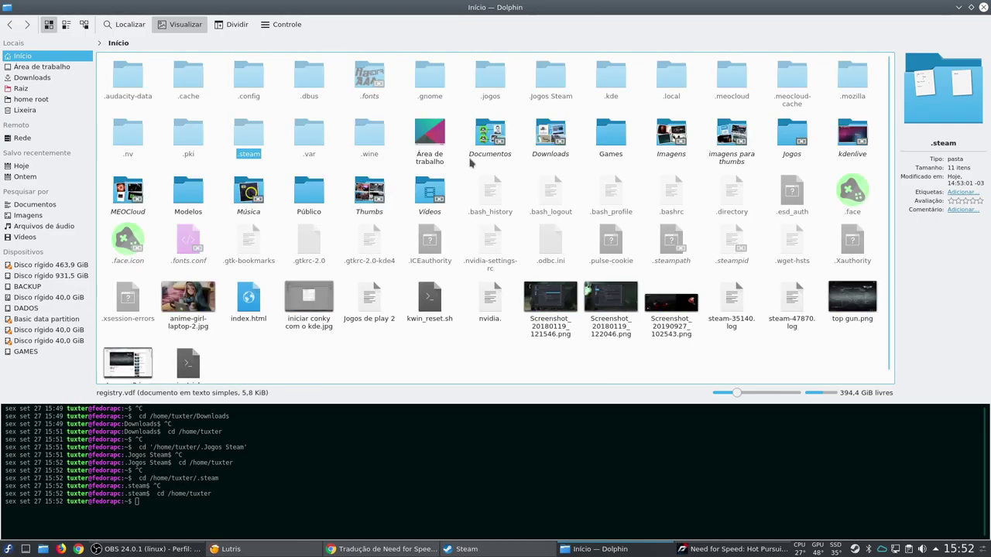
Inspect the Steam folder inside .local/share, return to the home folder, and close Dolphin
click(671, 78)
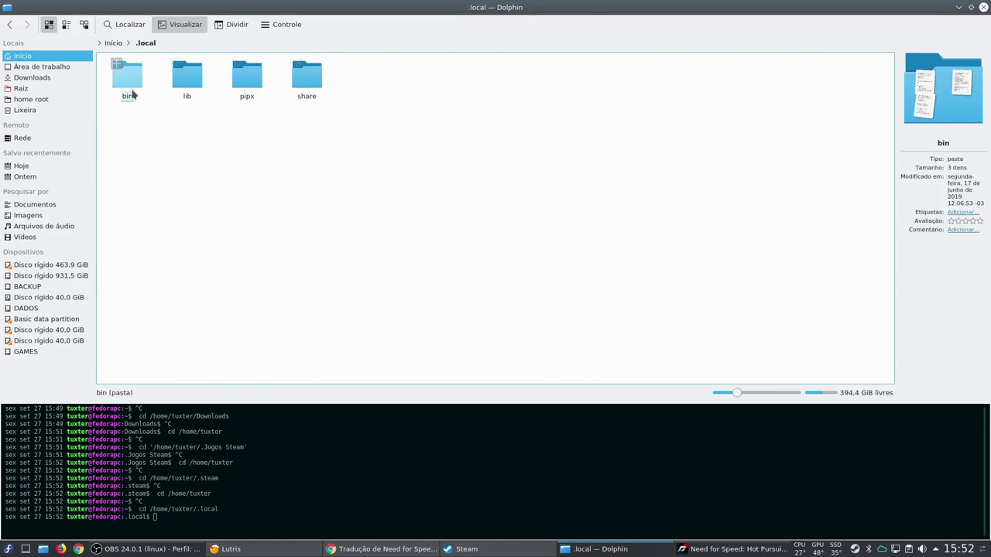
click(302, 73)
text(steam)
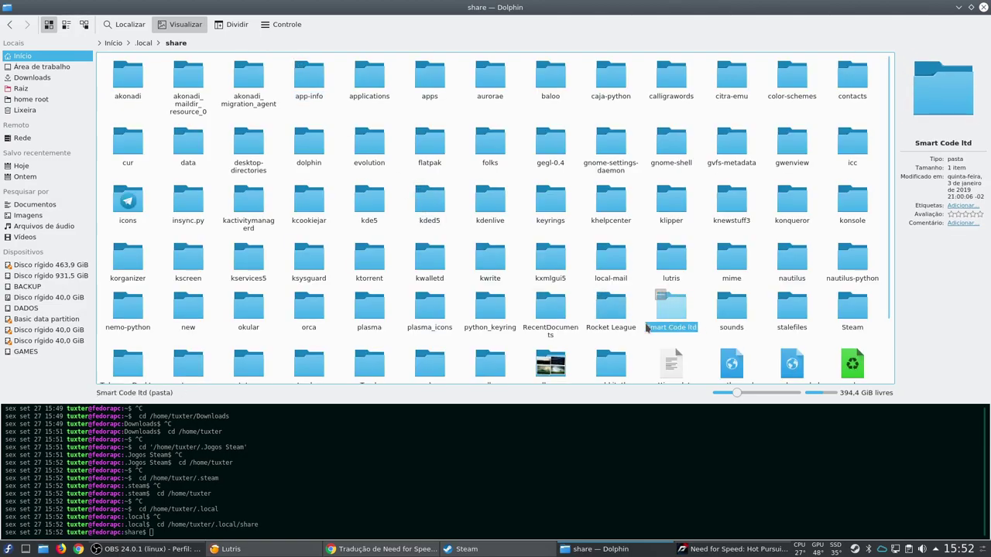
key(Return)
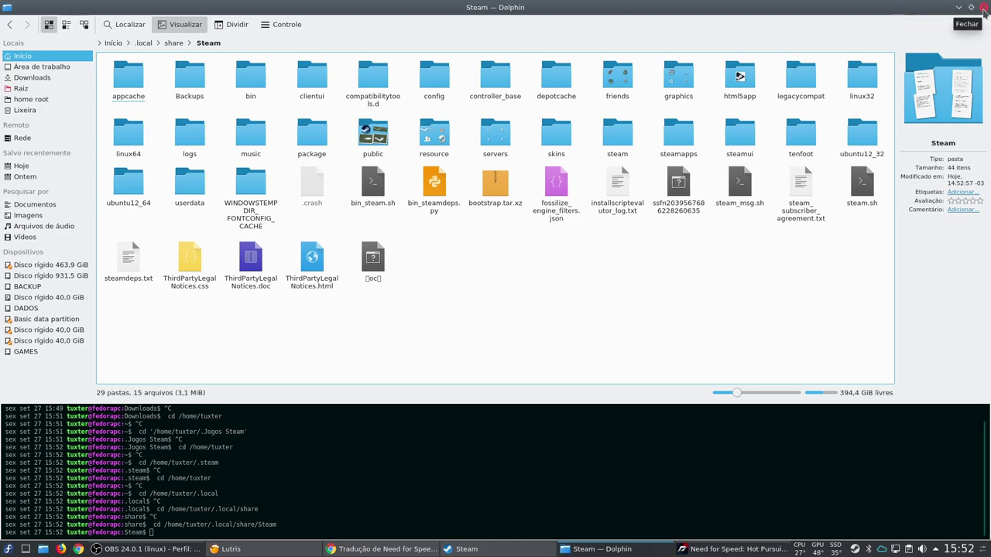
click(66, 57)
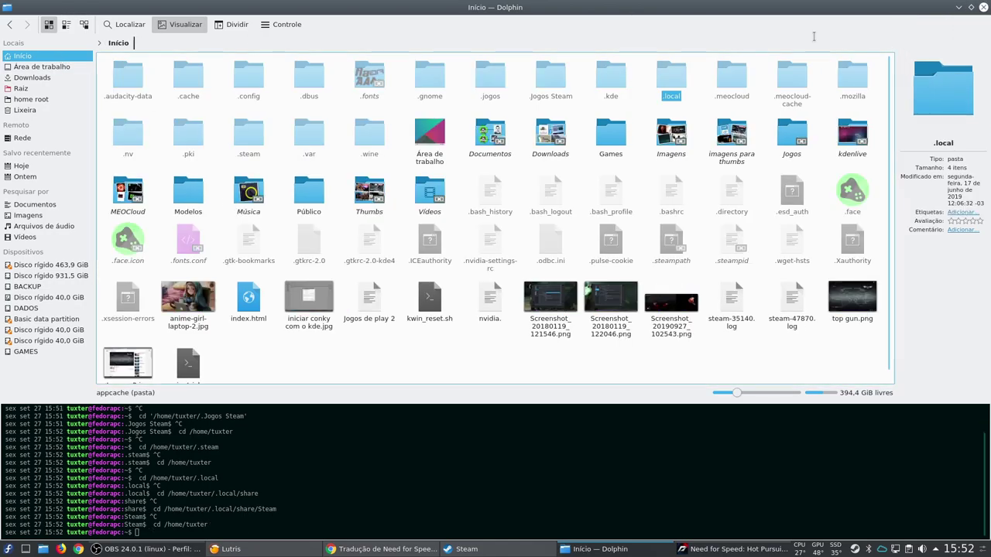
click(959, 7)
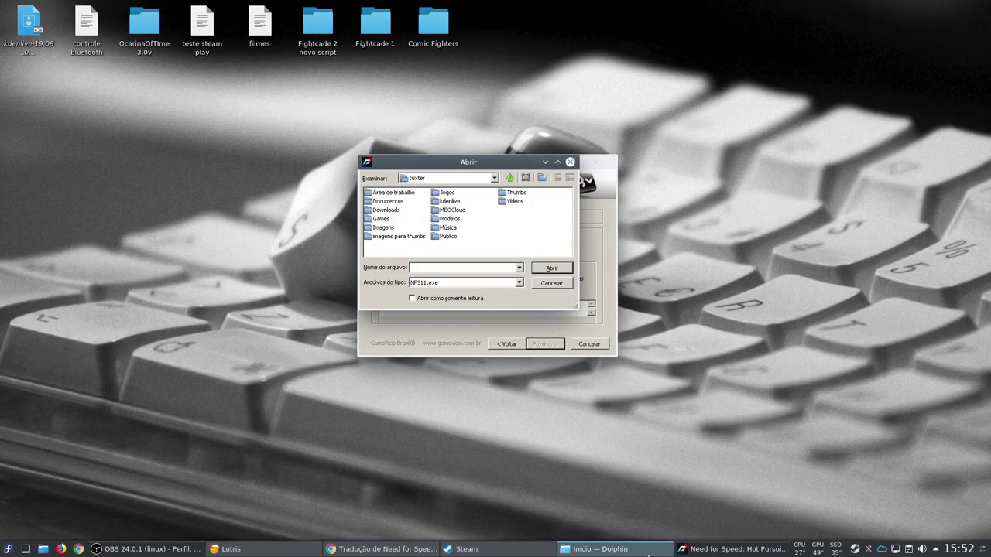
click(600, 549)
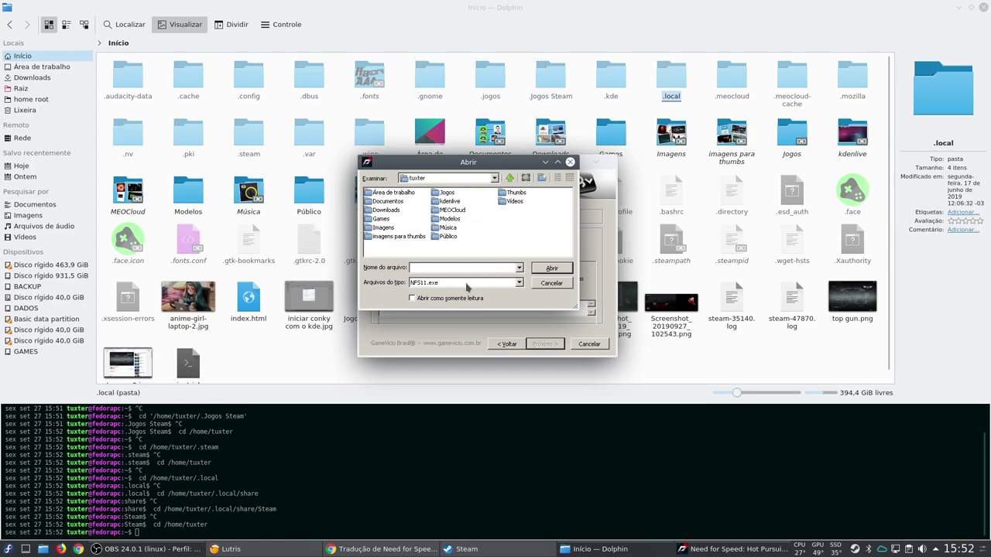
click(981, 7)
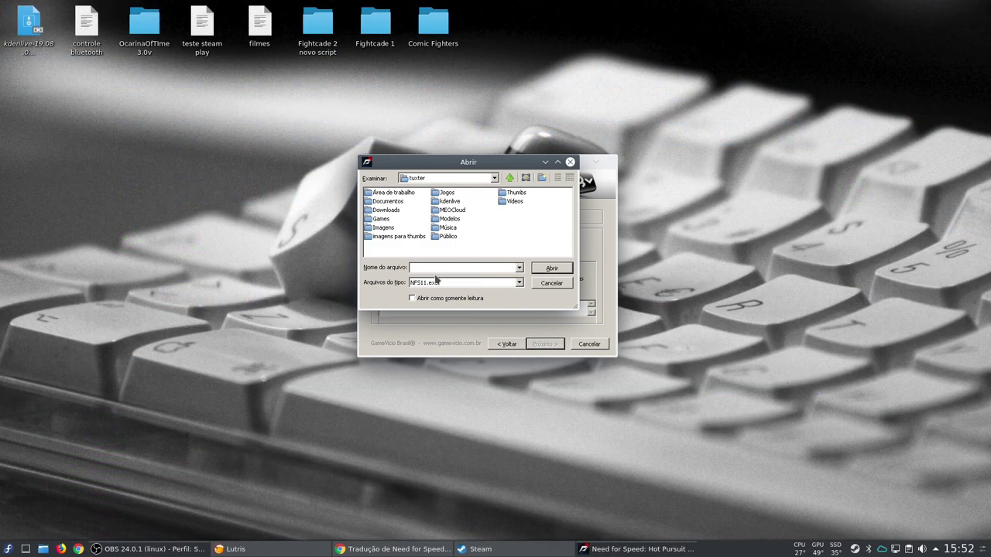
Keep the NFS11.exe file type in the installer's file chooser and open the hidden .steam folder by entering its name
click(513, 284)
click(496, 293)
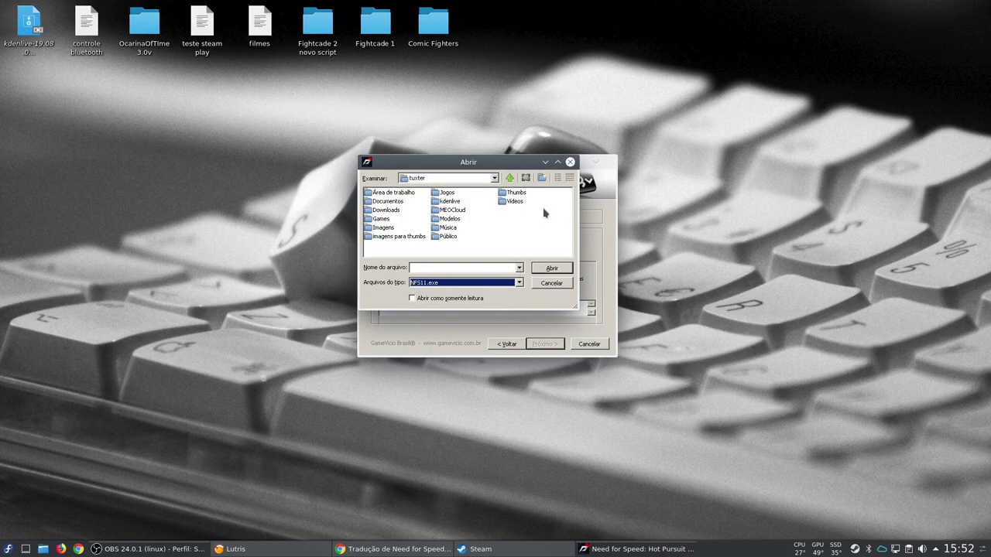
click(445, 268)
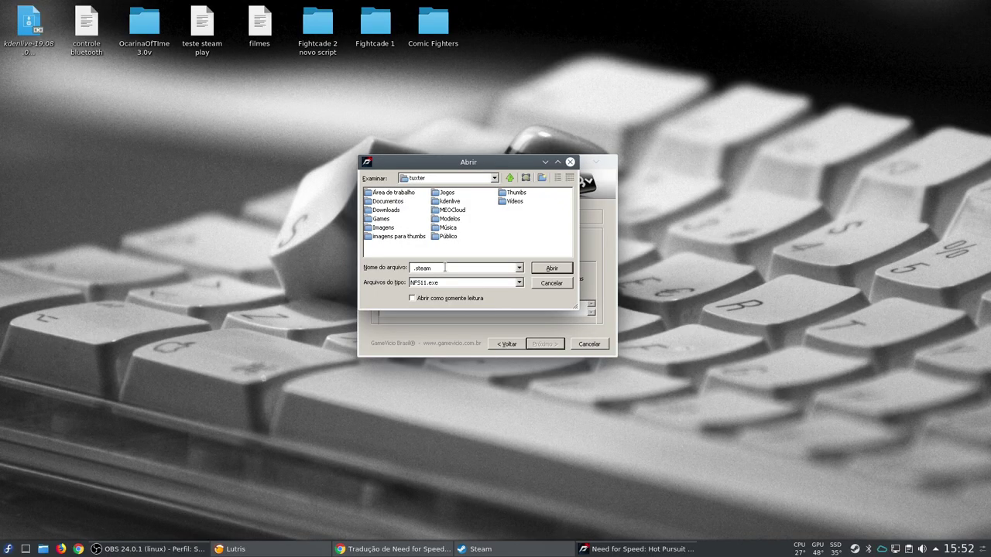
click(546, 268)
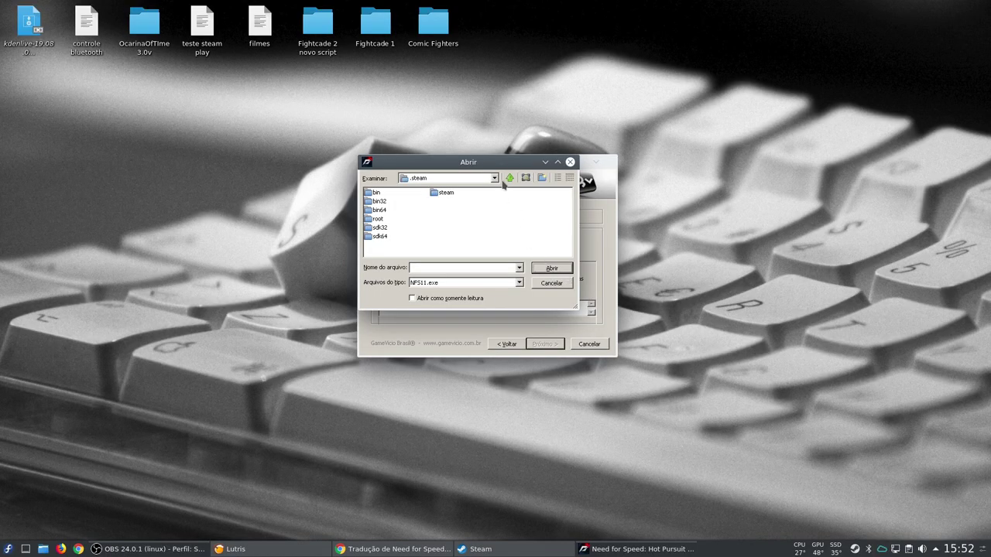
Browse through steam, steamapps and common to the Need for Speed Hot Pursuit folder and select NFS11.exe
double_click(440, 193)
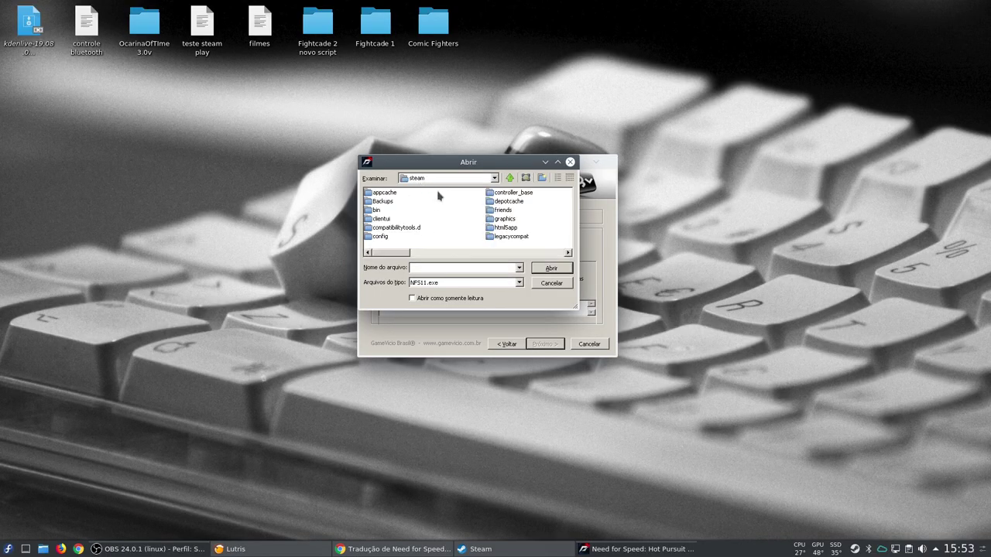
click(503, 253)
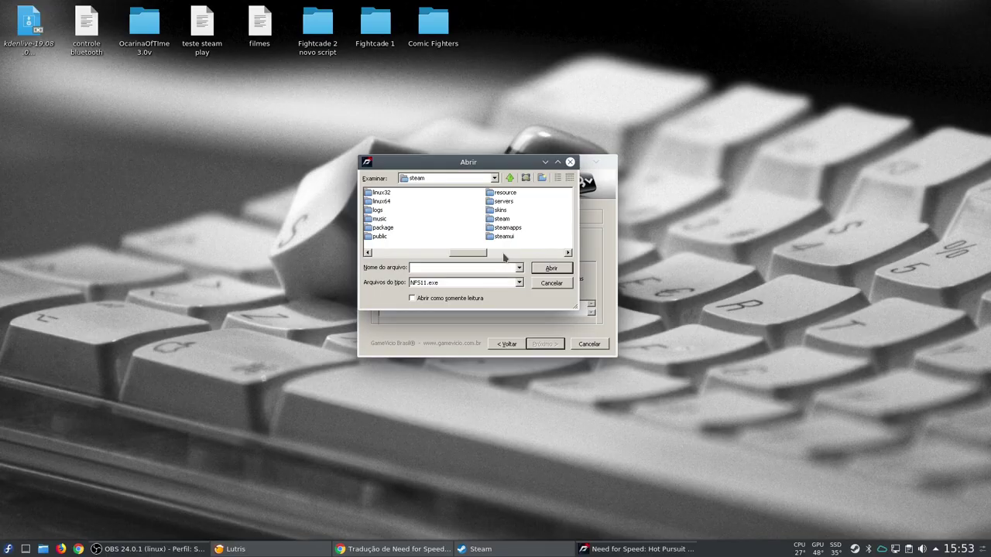
double_click(507, 230)
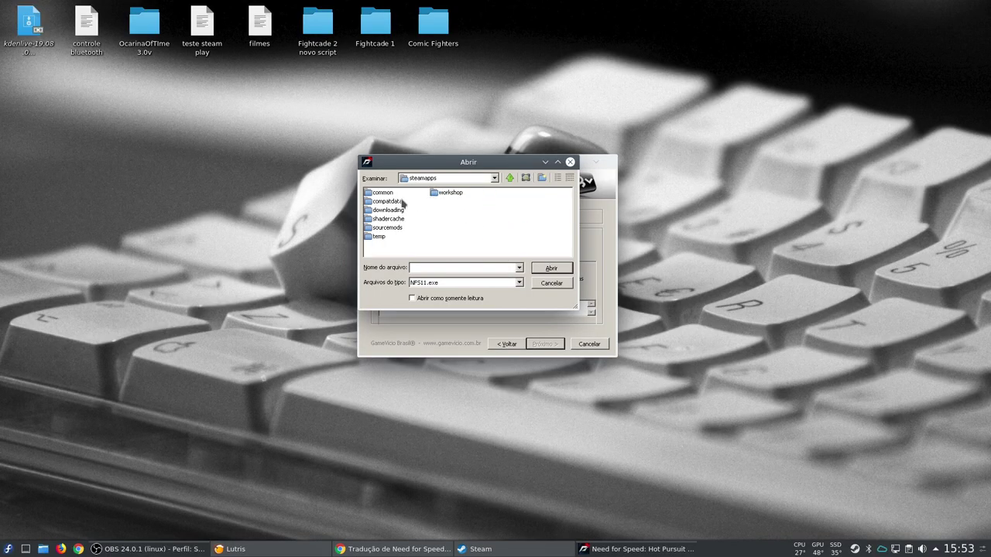
double_click(381, 194)
drag(418, 260, 531, 255)
double_click(481, 202)
click(458, 229)
double_click(458, 229)
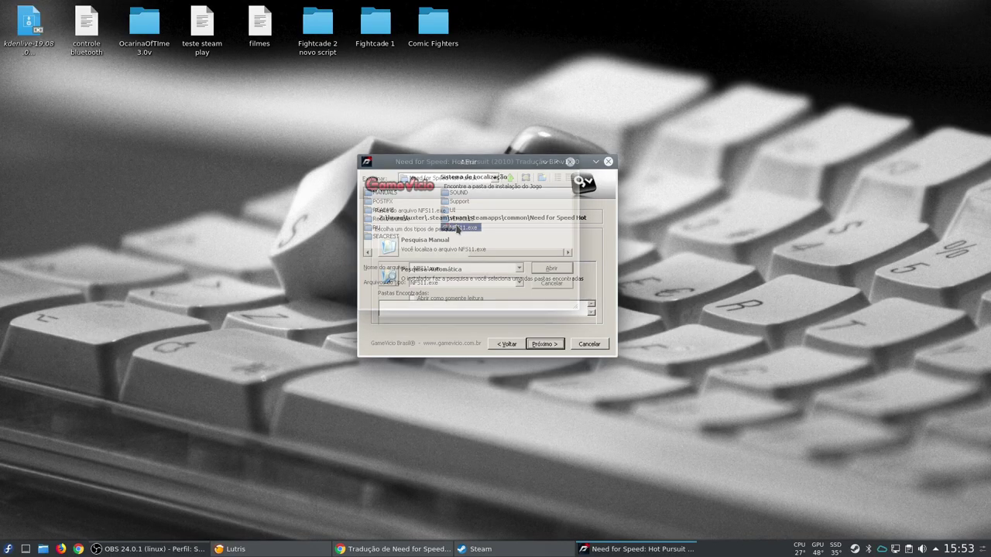
Check the destination path, install the translation into the Need for Speed Hot Pursuit folder, finish the installer, and switch to Steam
click(544, 343)
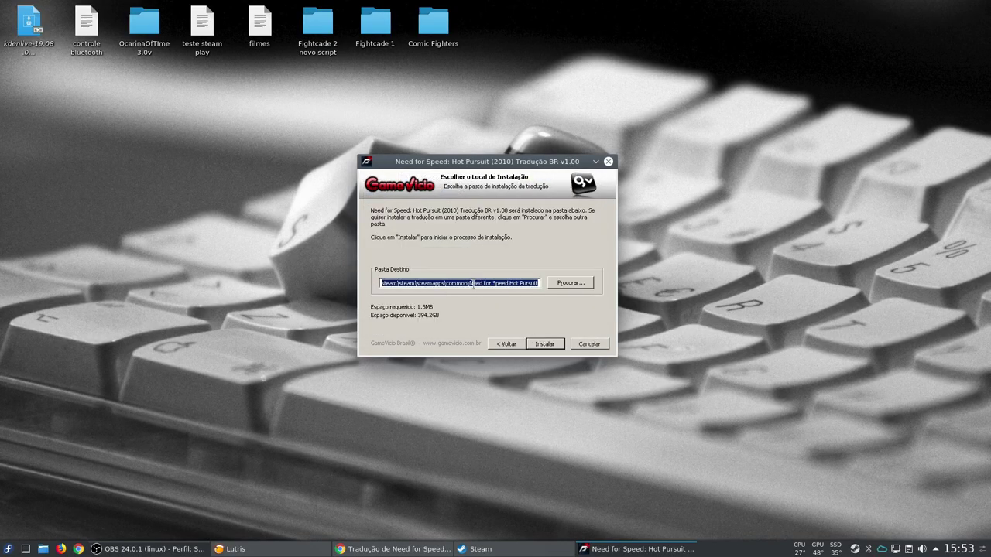
click(461, 284)
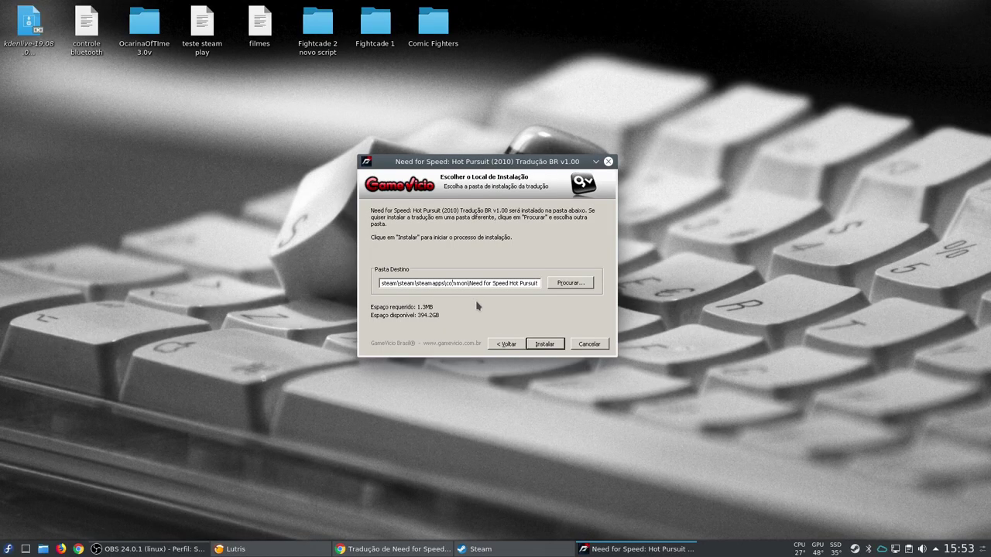
key(Home)
click(544, 345)
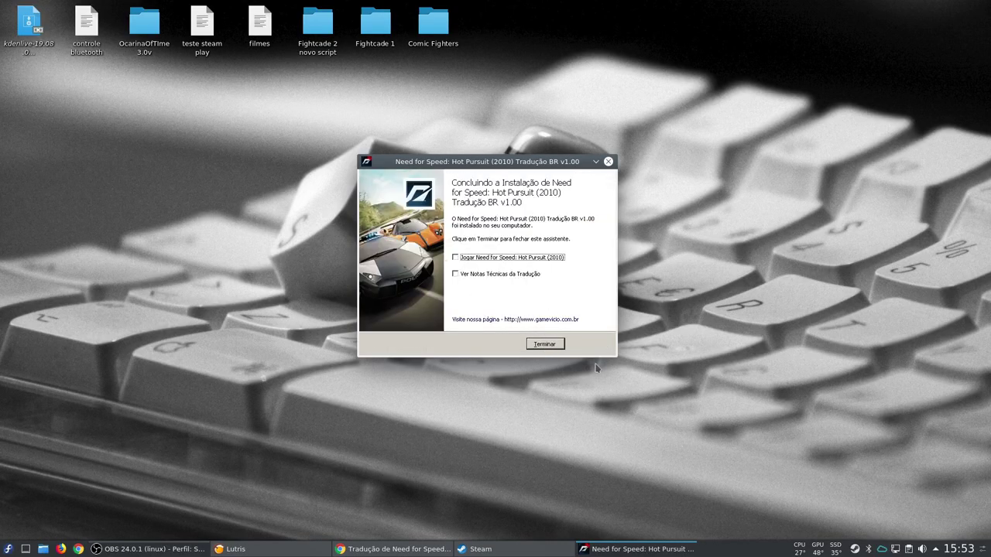
click(554, 345)
click(479, 549)
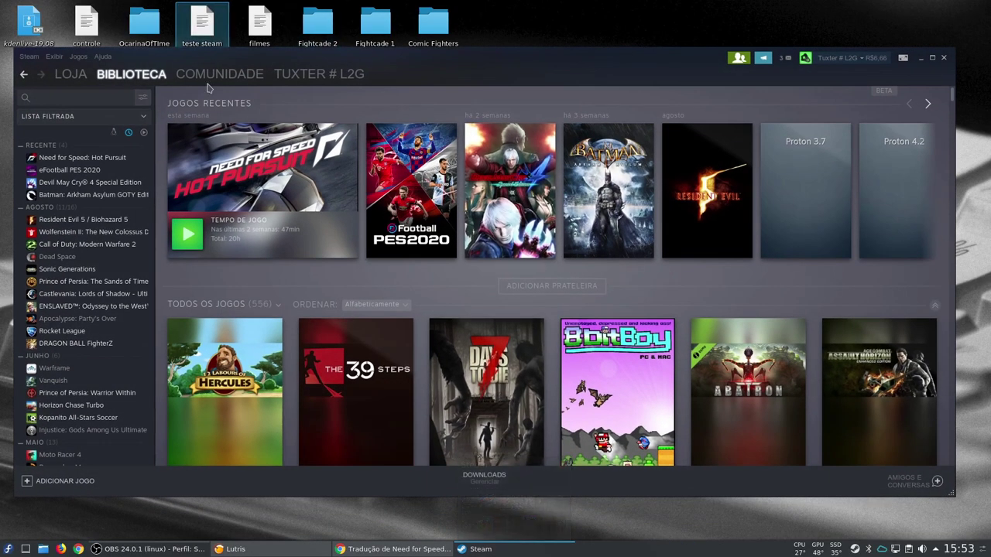
mouse_move(249, 188)
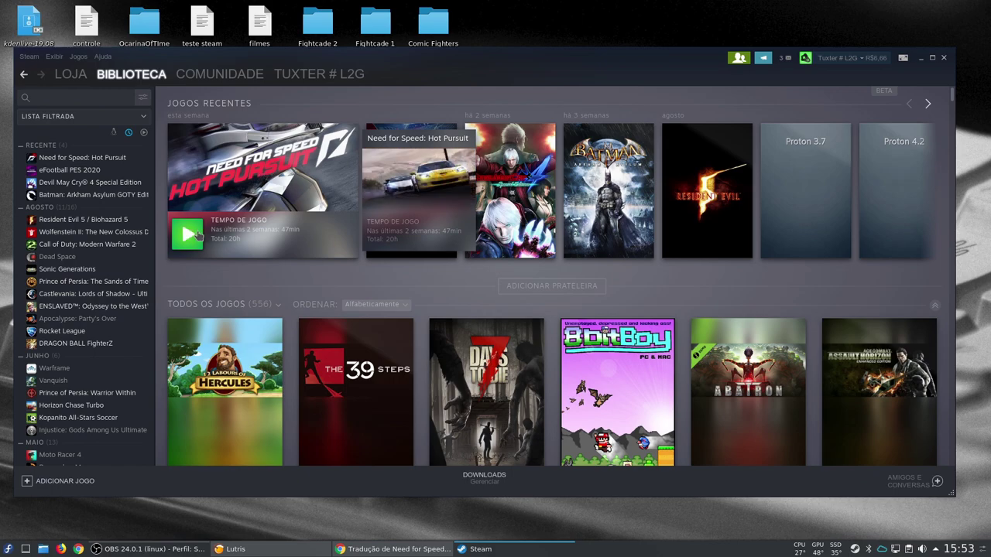
double_click(387, 214)
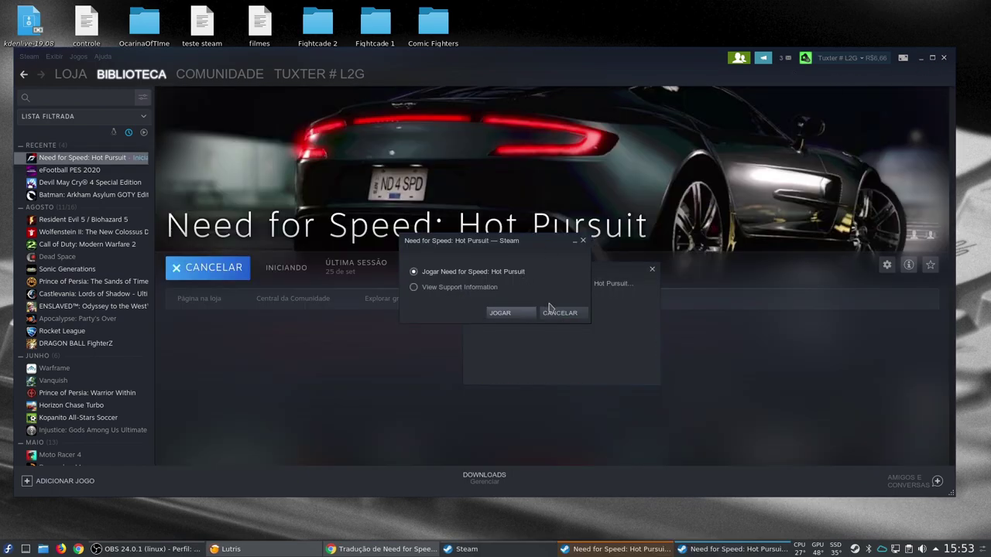
click(548, 313)
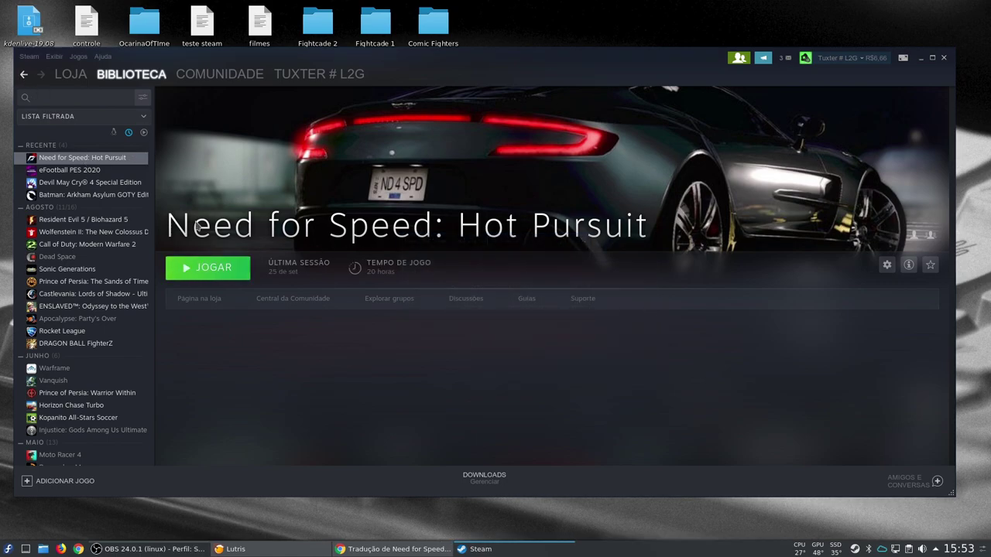
Set the language of Need for Speed: Hot Pursuit to Nederlands (Holandês) in its Steam properties and close them
right_click(94, 159)
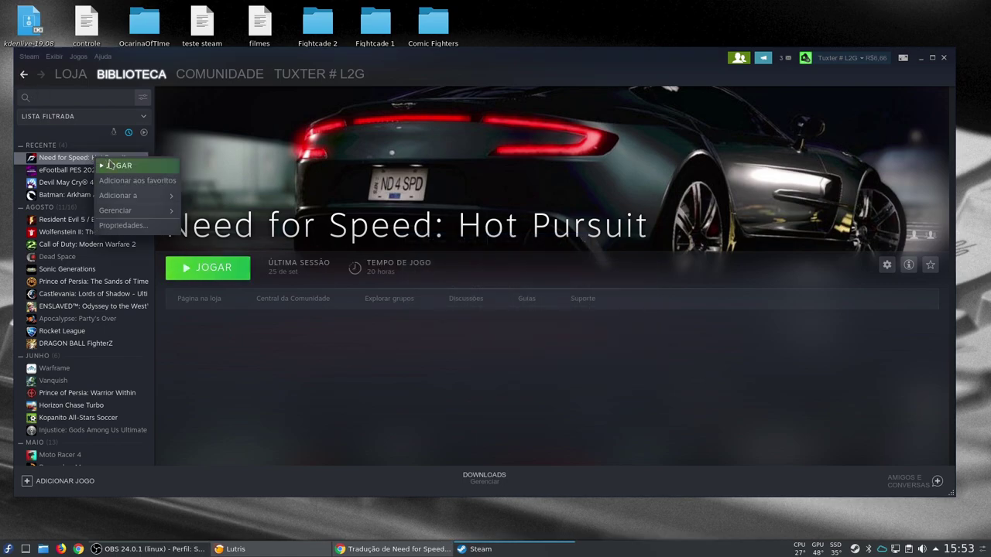
click(122, 225)
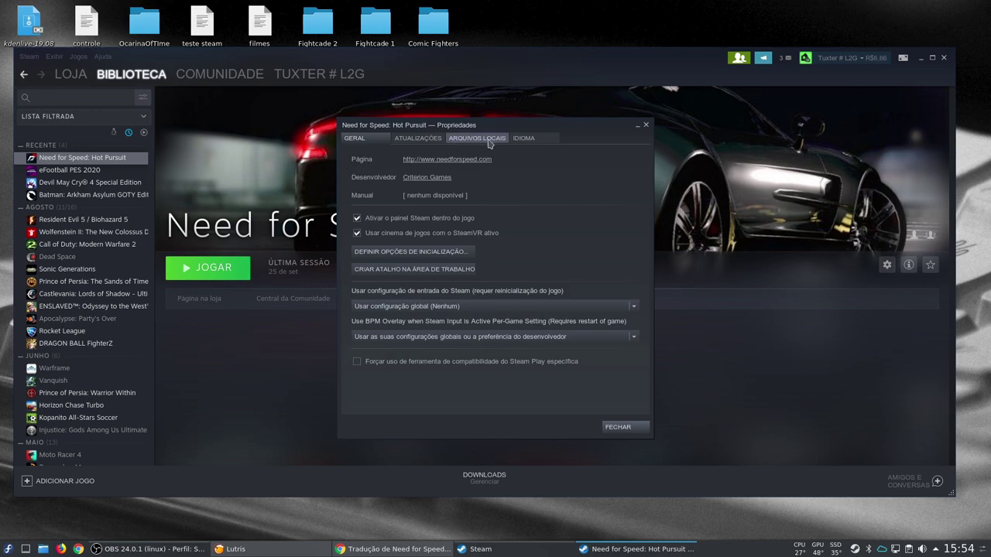
click(523, 139)
click(490, 175)
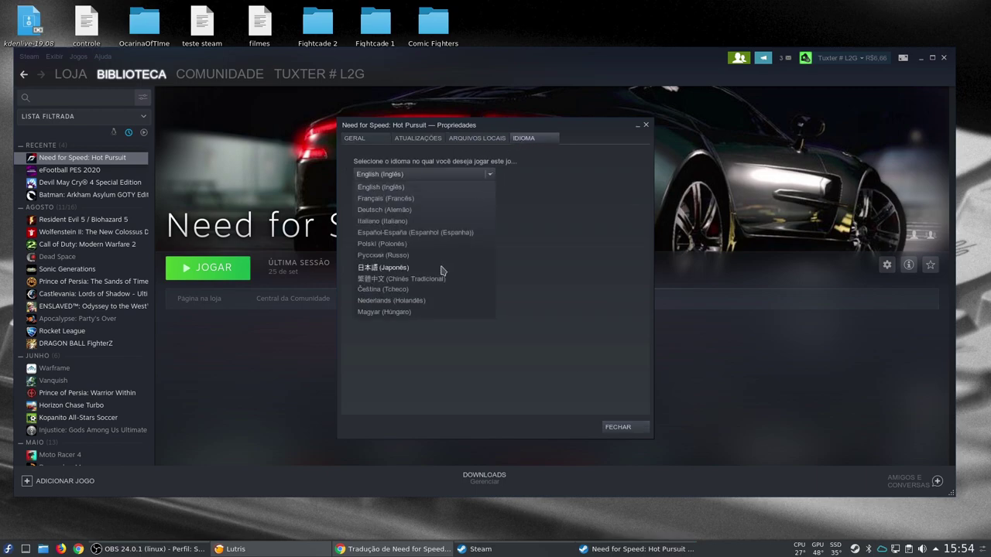
click(381, 302)
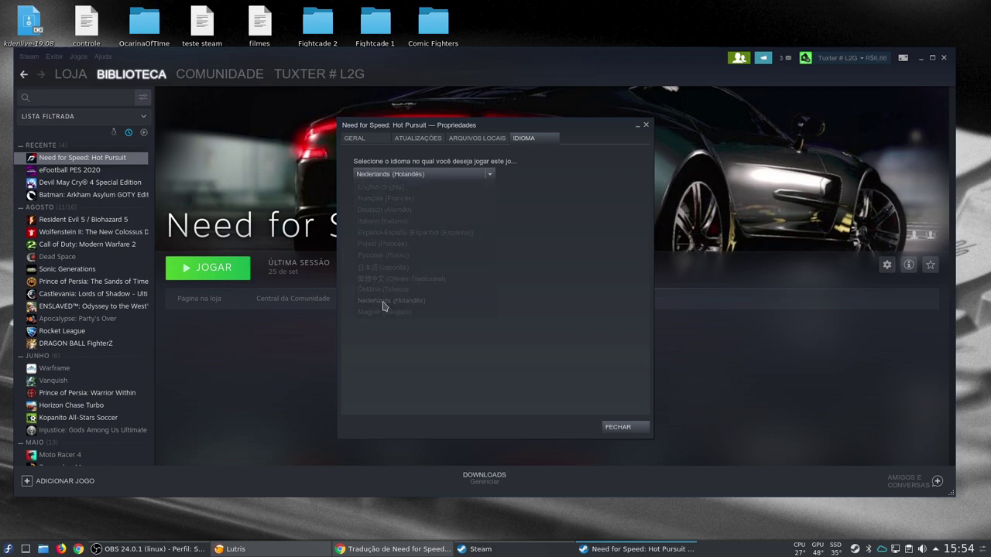
click(611, 427)
Launch Need for Speed: Hot Pursuit from Steam, pass its title screen, and skip the Autolog server connection
click(209, 271)
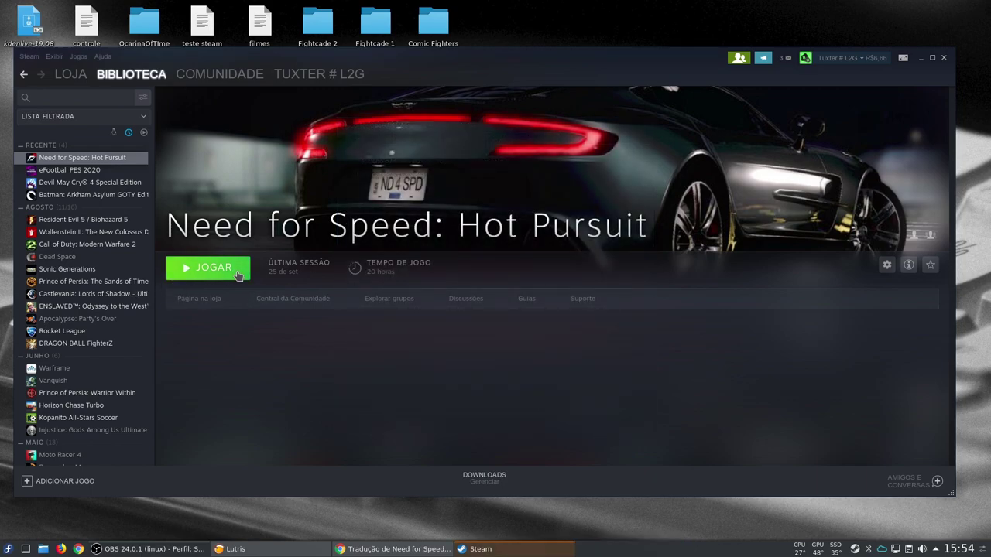
click(500, 315)
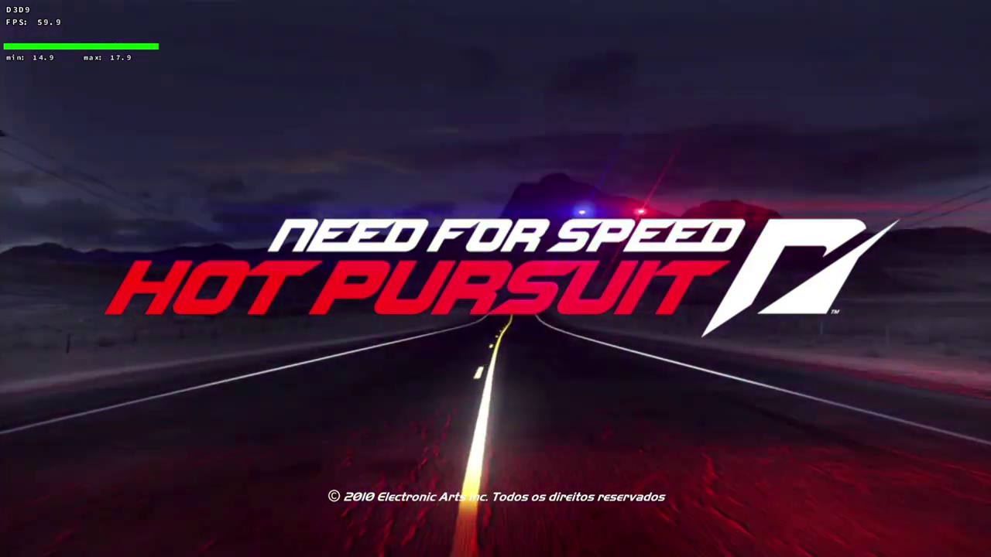
key(Return)
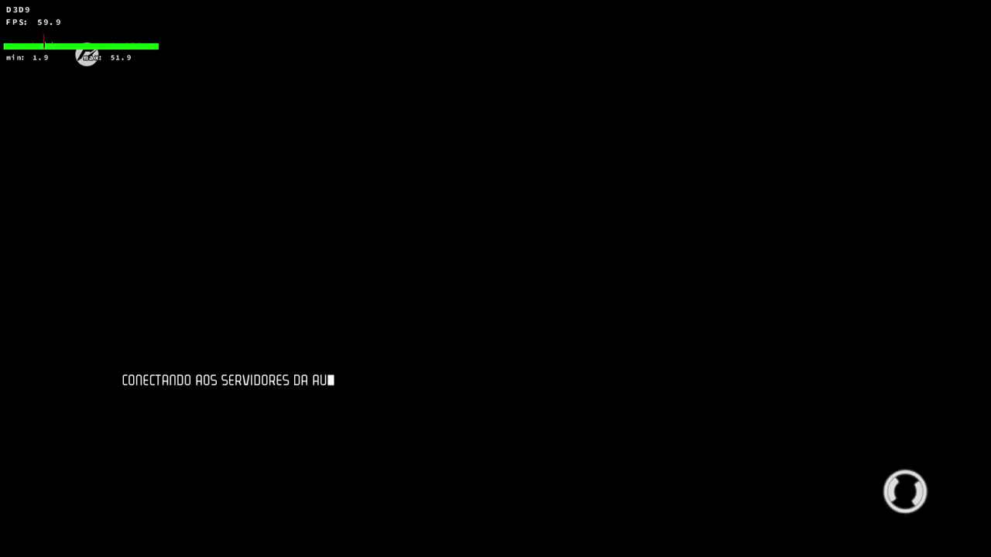
key(Escape)
key(Return)
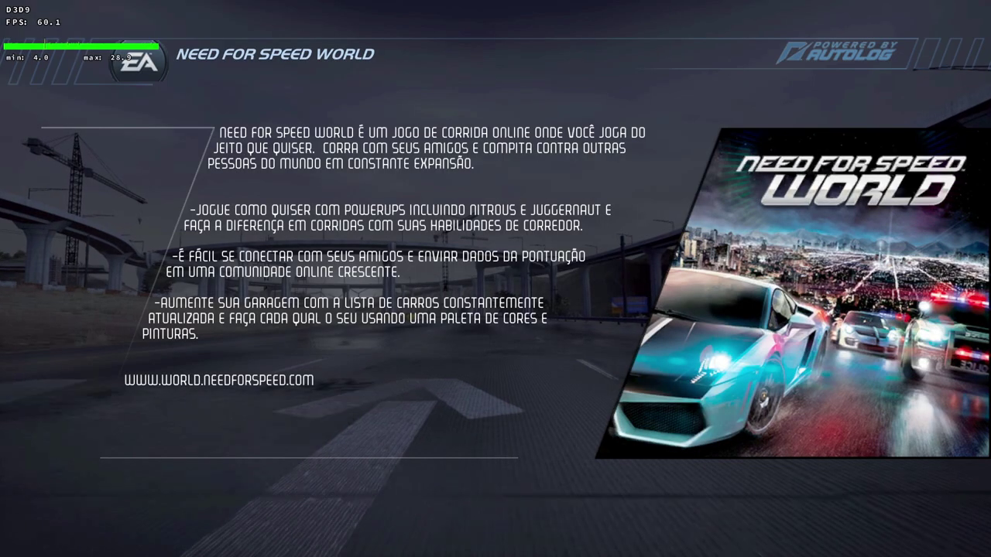